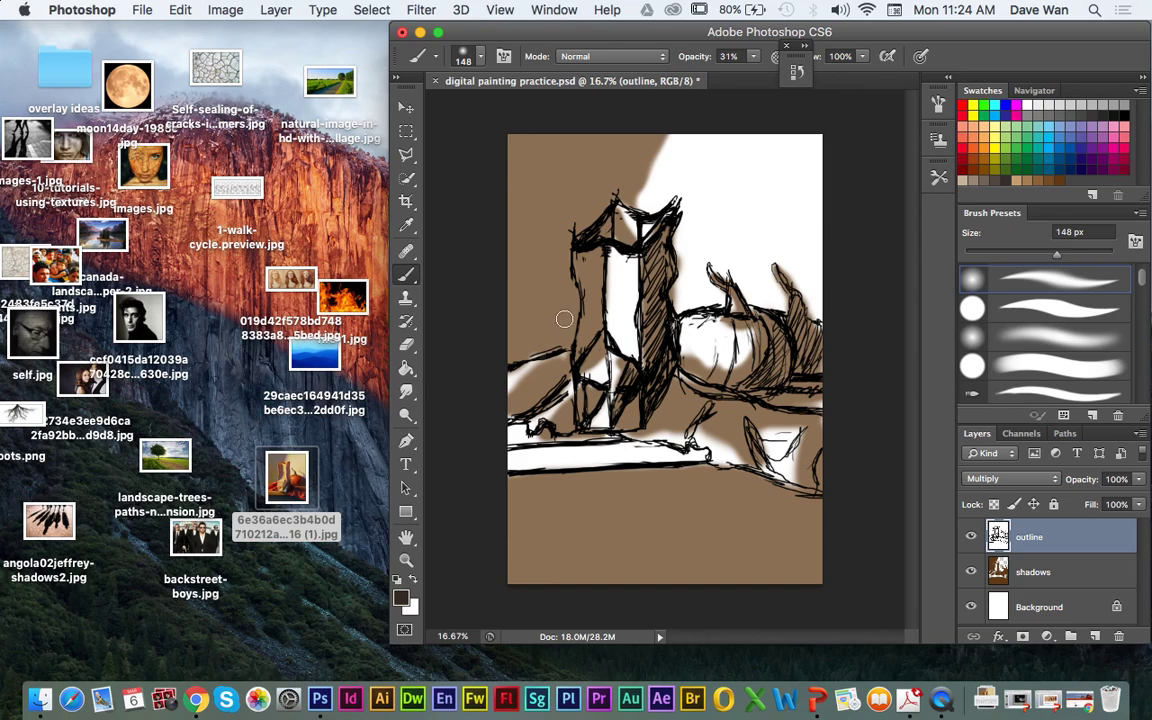
# - View the still-life reference image from the desktop in Preview and close it
pyautogui.click(297, 468)
pyautogui.doubleClick(297, 468)
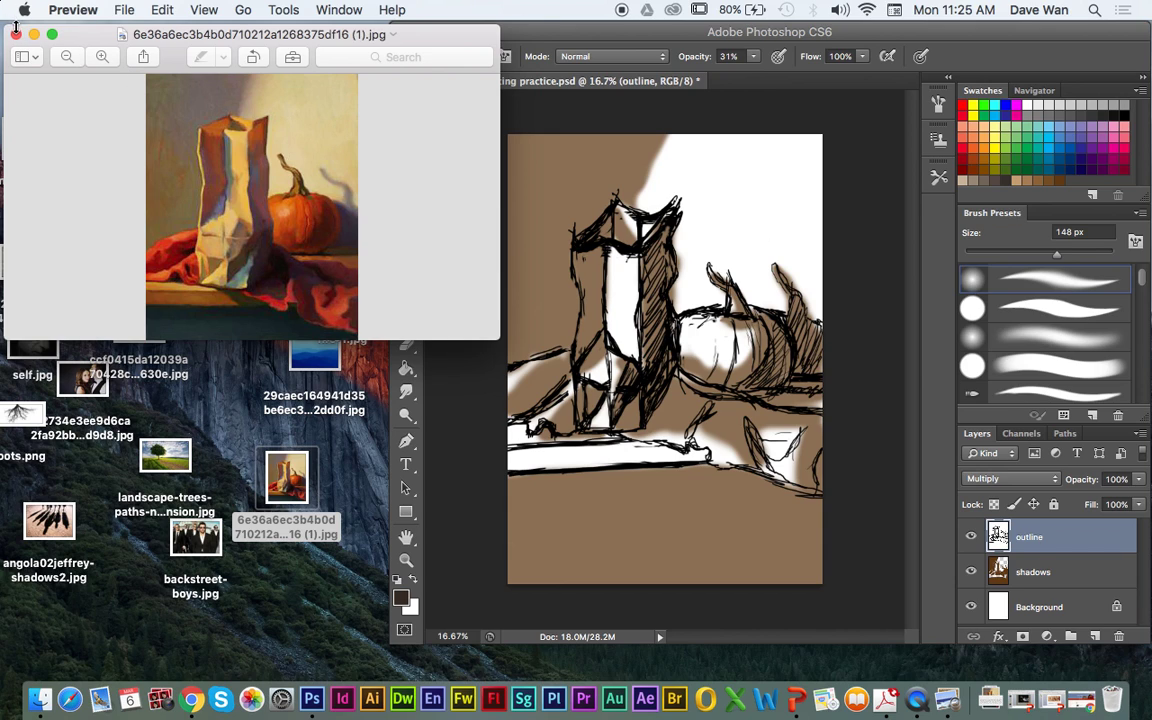
pyautogui.click(15, 35)
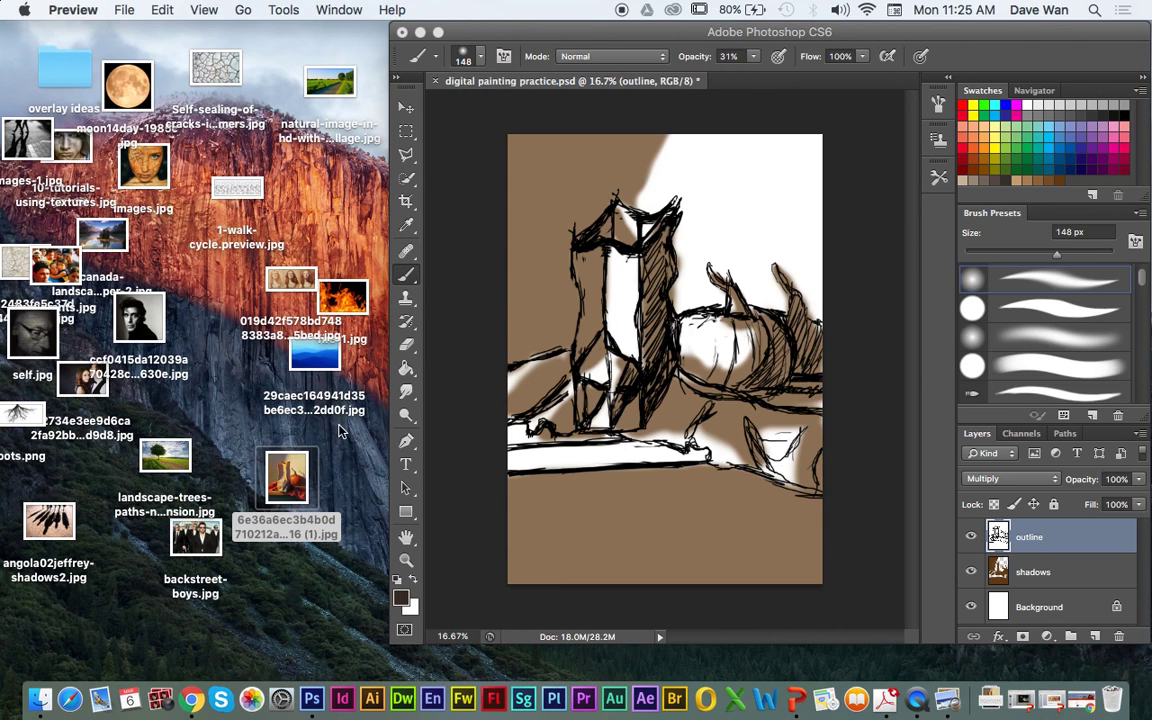
# - Open the desktop still-life reference image in Photoshop and float it beside the painting in its own window, enlarged to 200%
pyautogui.click(366, 535)
pyautogui.moveTo(274, 503)
pyautogui.mouseDown()
pyautogui.moveTo(257, 445)
pyautogui.moveTo(262, 470)
pyautogui.moveTo(312, 504)
pyautogui.moveTo(297, 469)
pyautogui.moveTo(326, 660)
pyautogui.moveTo(320, 698)
pyautogui.mouseUp()
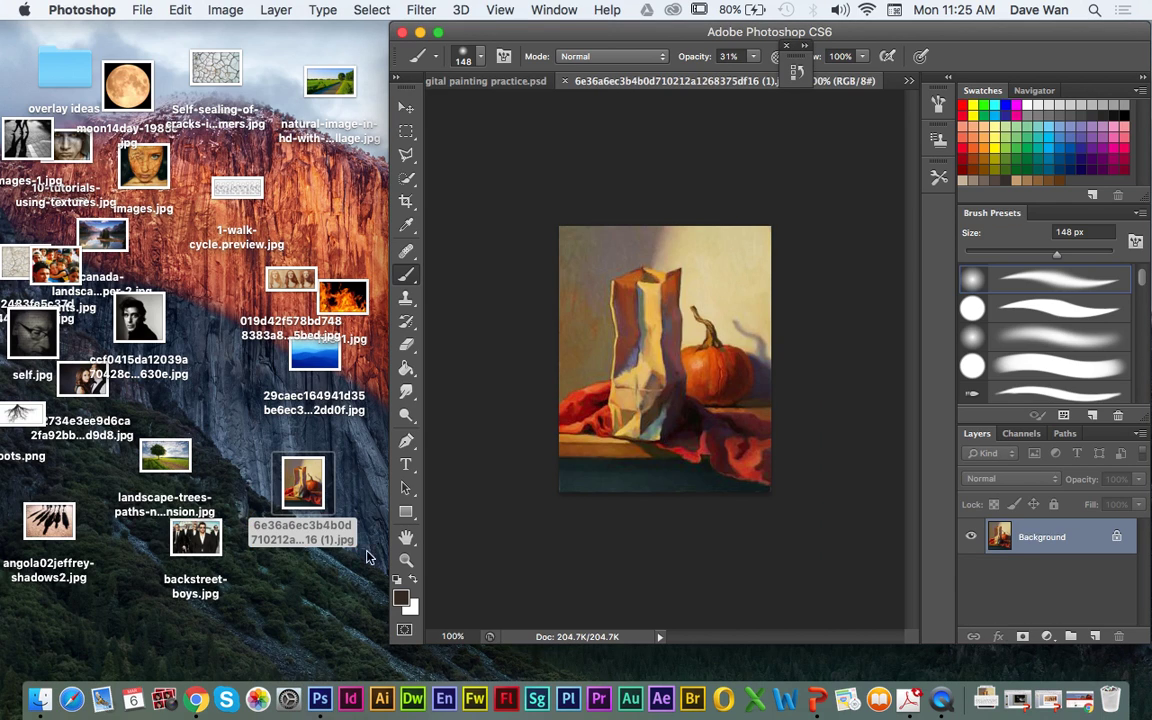
pyautogui.moveTo(673, 92)
pyautogui.mouseDown()
pyautogui.moveTo(185, 76)
pyautogui.moveTo(109, 38)
pyautogui.mouseUp()
pyautogui.moveTo(213, 336)
pyautogui.mouseDown()
pyautogui.moveTo(252, 358)
pyautogui.moveTo(365, 508)
pyautogui.moveTo(363, 538)
pyautogui.mouseUp()
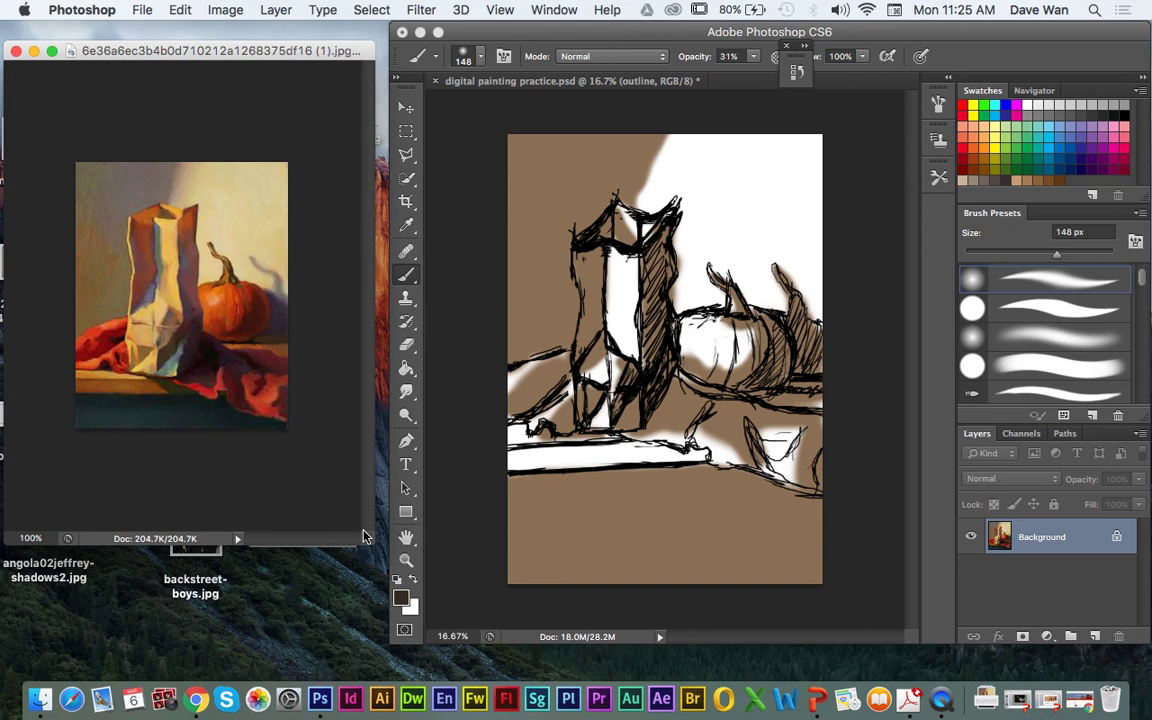
pyautogui.press('super+0')
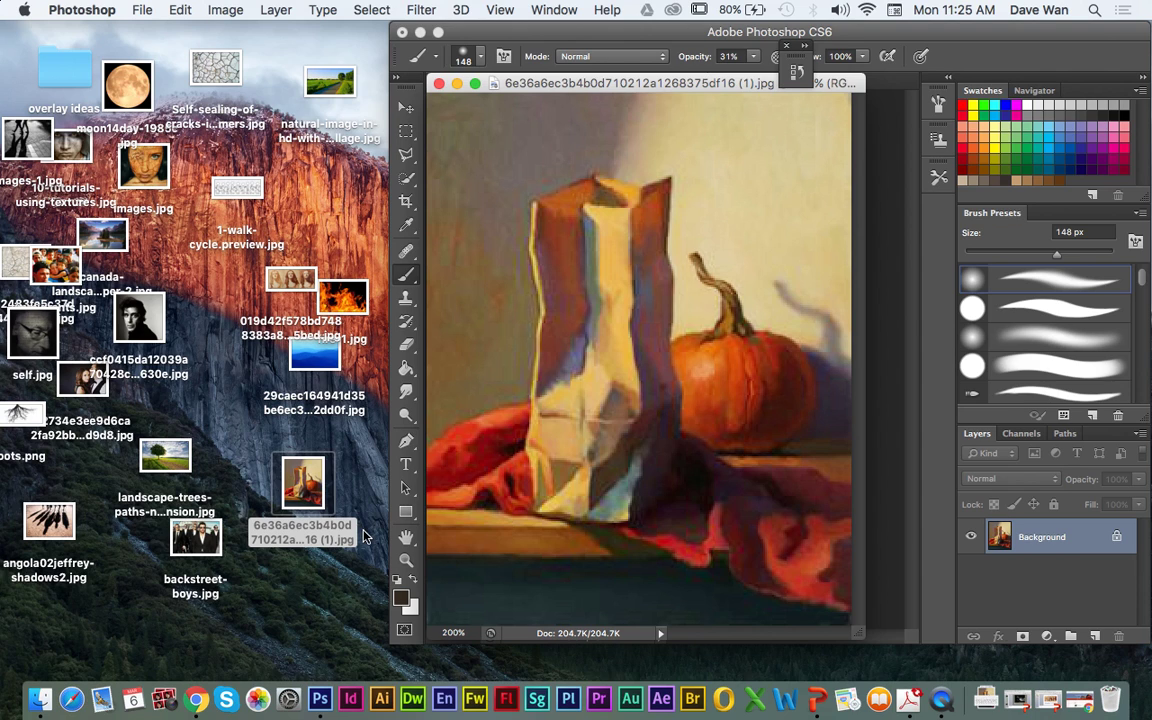
pyautogui.moveTo(608, 84)
pyautogui.mouseDown()
pyautogui.moveTo(157, 46)
pyautogui.moveTo(184, 47)
pyautogui.mouseUp()
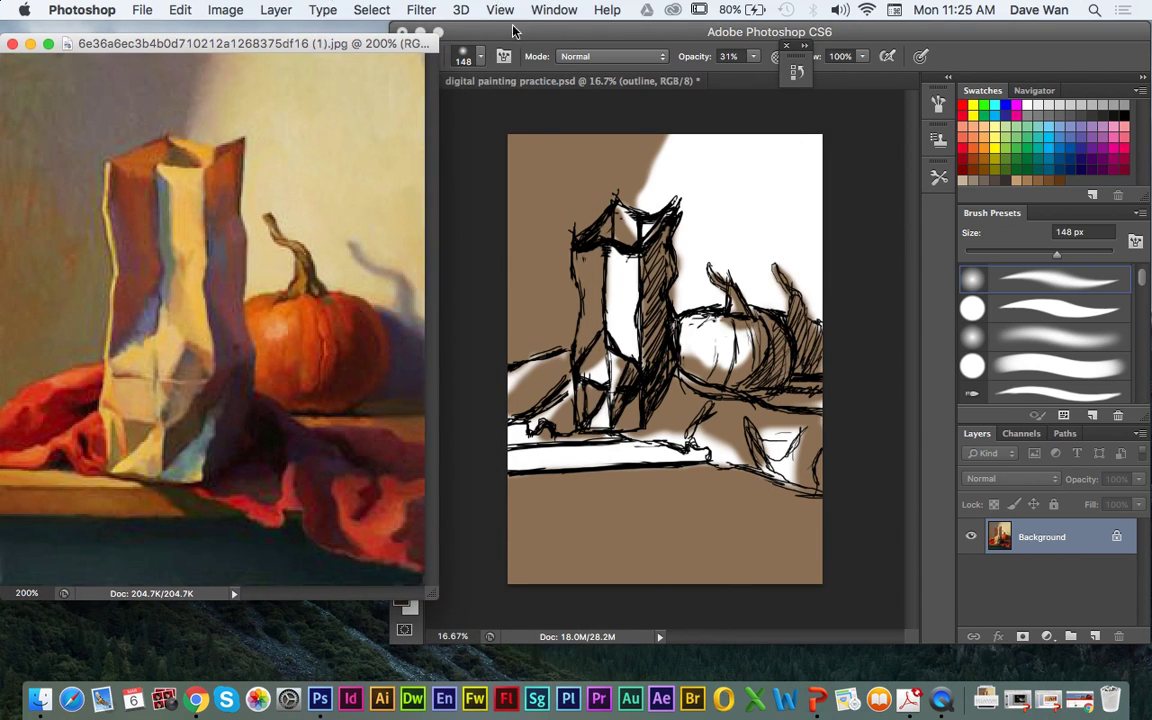
# - Arrange the application window and the floating reference window so that the painting and reference sit side by side
pyautogui.moveTo(515, 28); pyautogui.dragTo(538, 28)
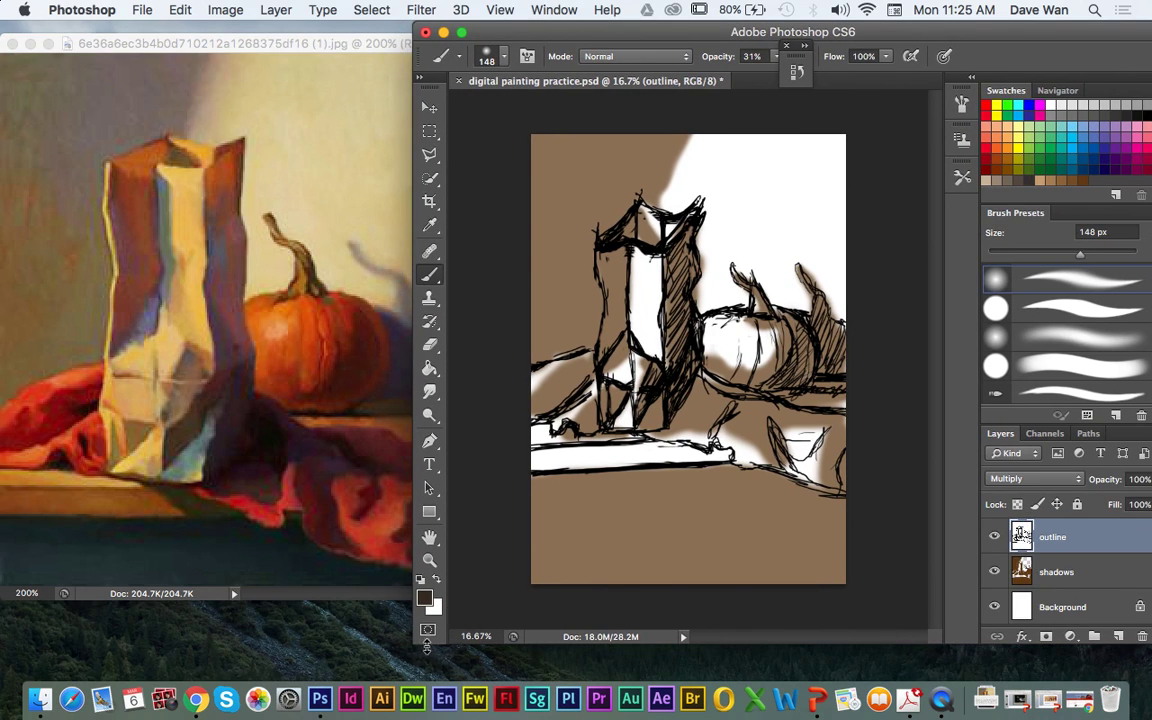
pyautogui.moveTo(408, 645); pyautogui.dragTo(473, 640)
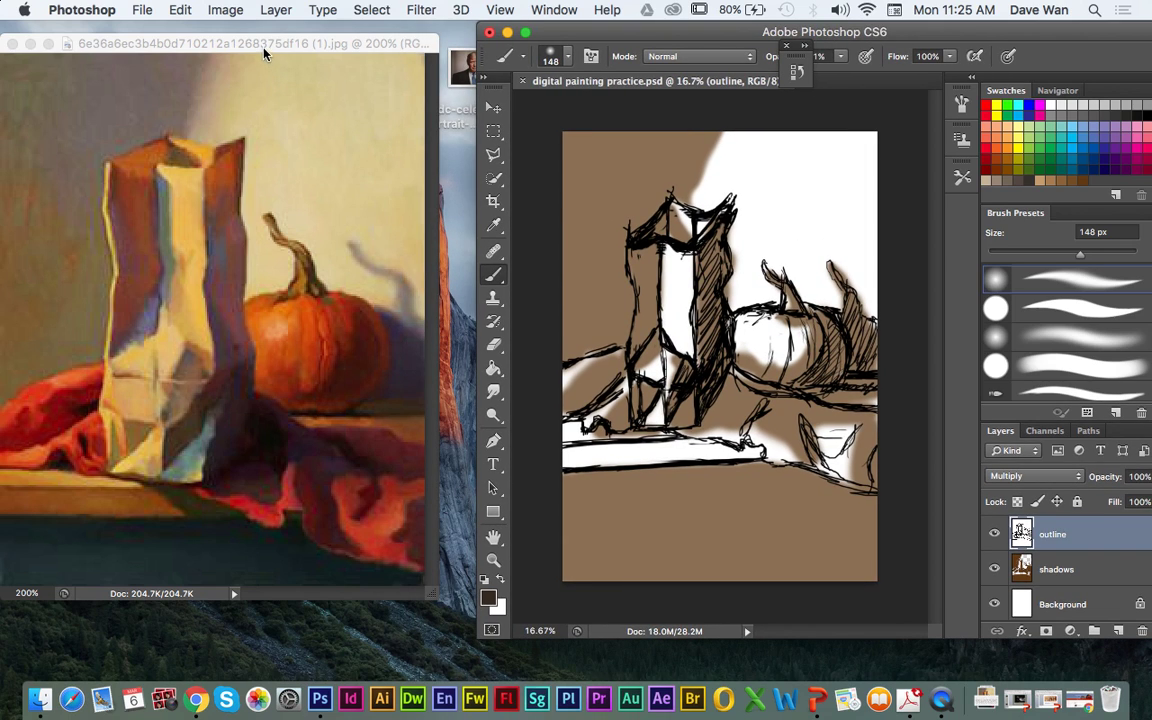
pyautogui.moveTo(265, 55); pyautogui.dragTo(293, 59)
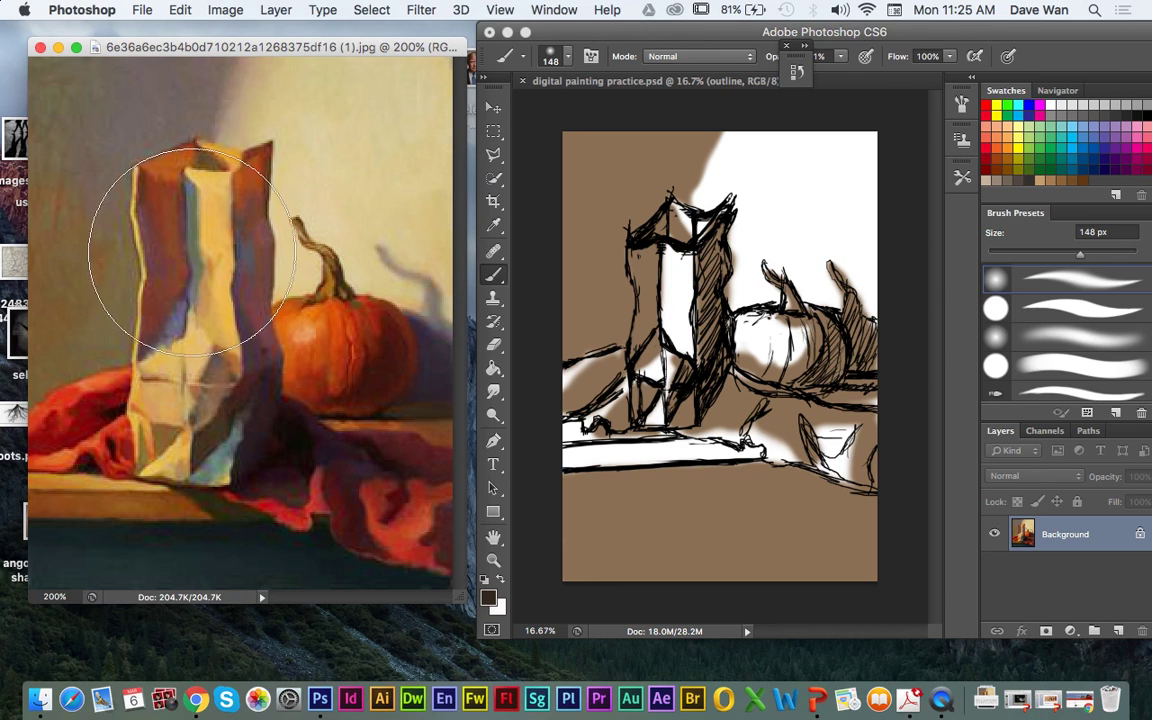
# - Desaturate the still-life reference image
pyautogui.click(636, 121)
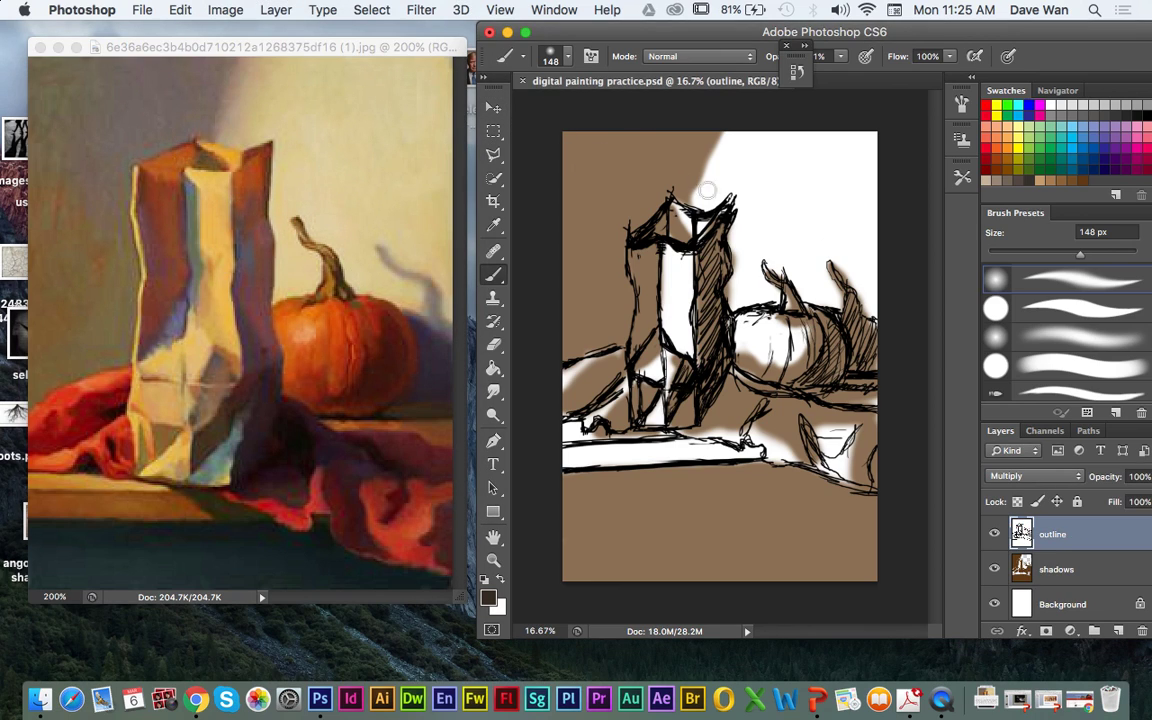
pyautogui.click(188, 47)
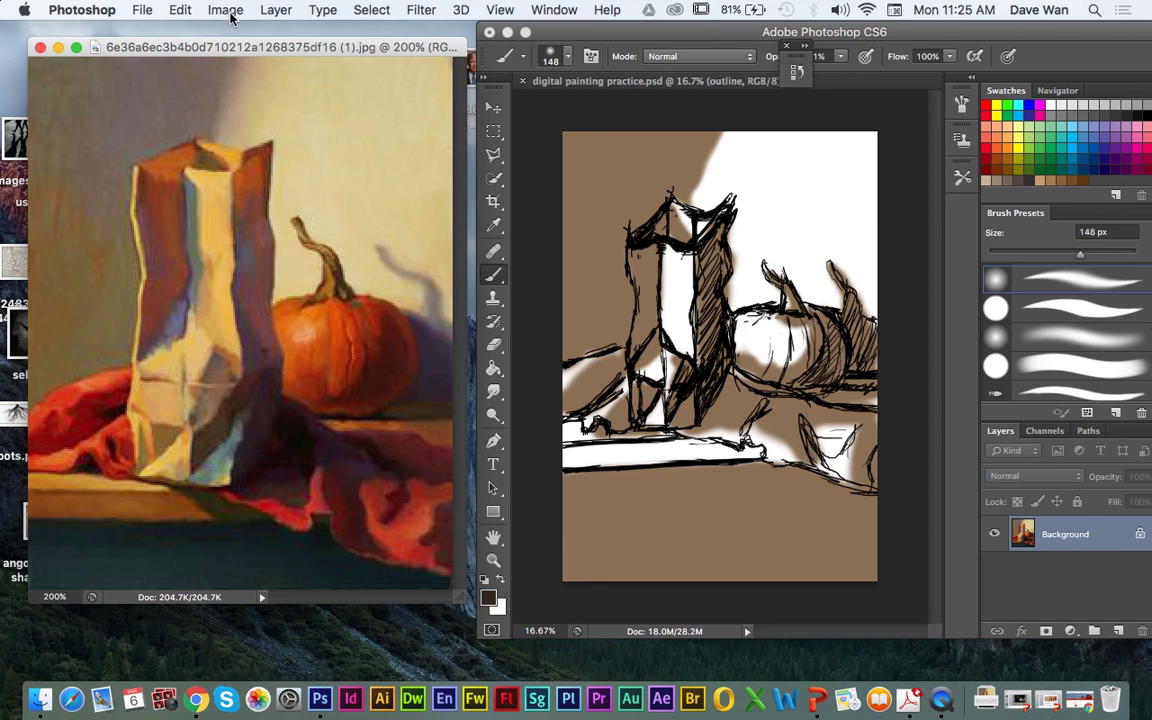
pyautogui.click(224, 10)
pyautogui.moveTo(262, 67)
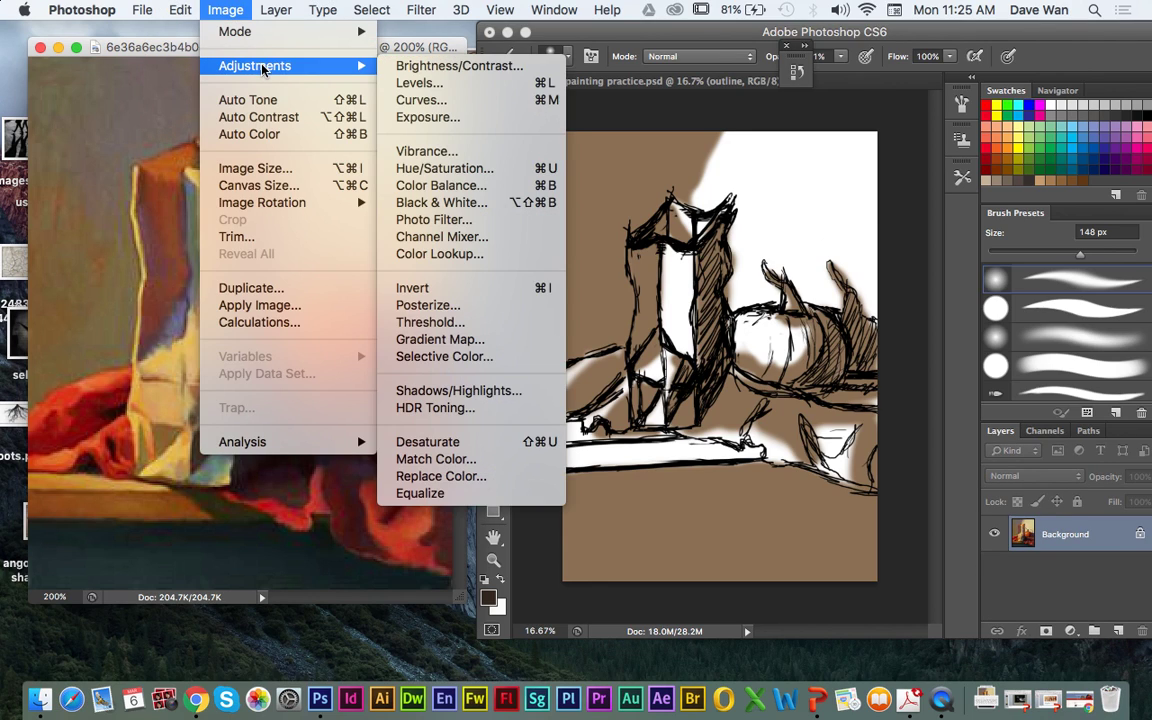
pyautogui.click(516, 448)
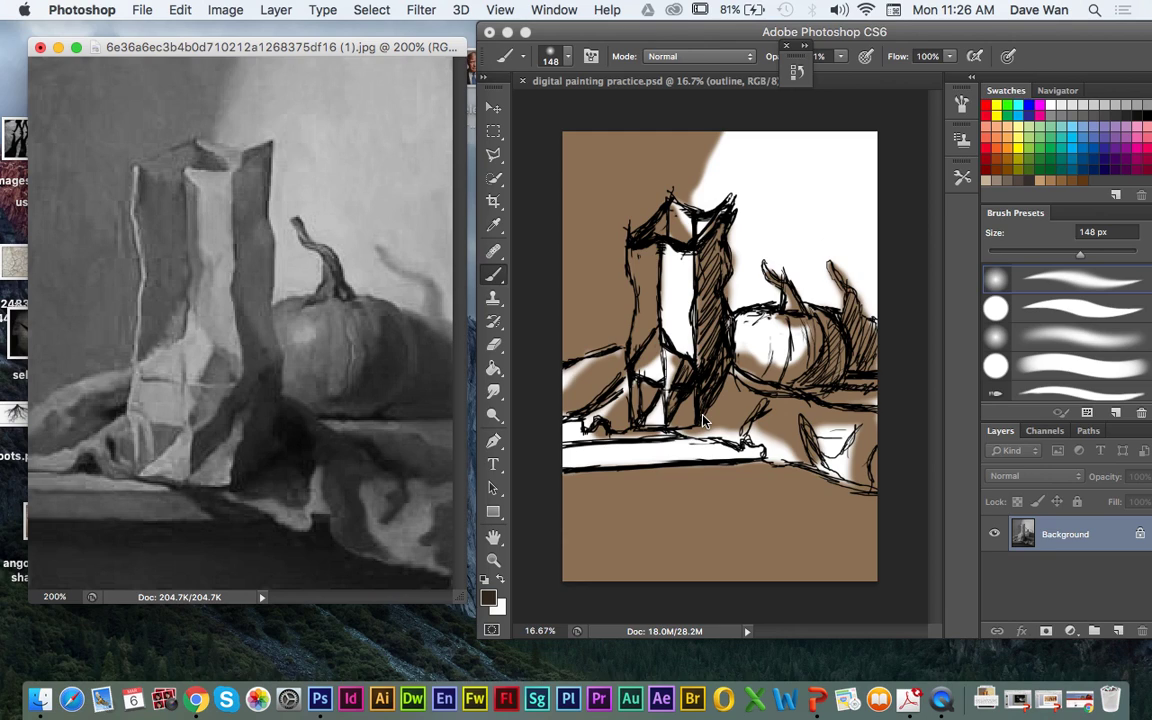
# - Compare the reference image's colour and grayscale versions by repeatedly undoing and reapplying the desaturation
pyautogui.press('super+z')
pyautogui.press('super+z')
pyautogui.press('super+z')
pyautogui.press('super+z')
pyautogui.press('super+z')
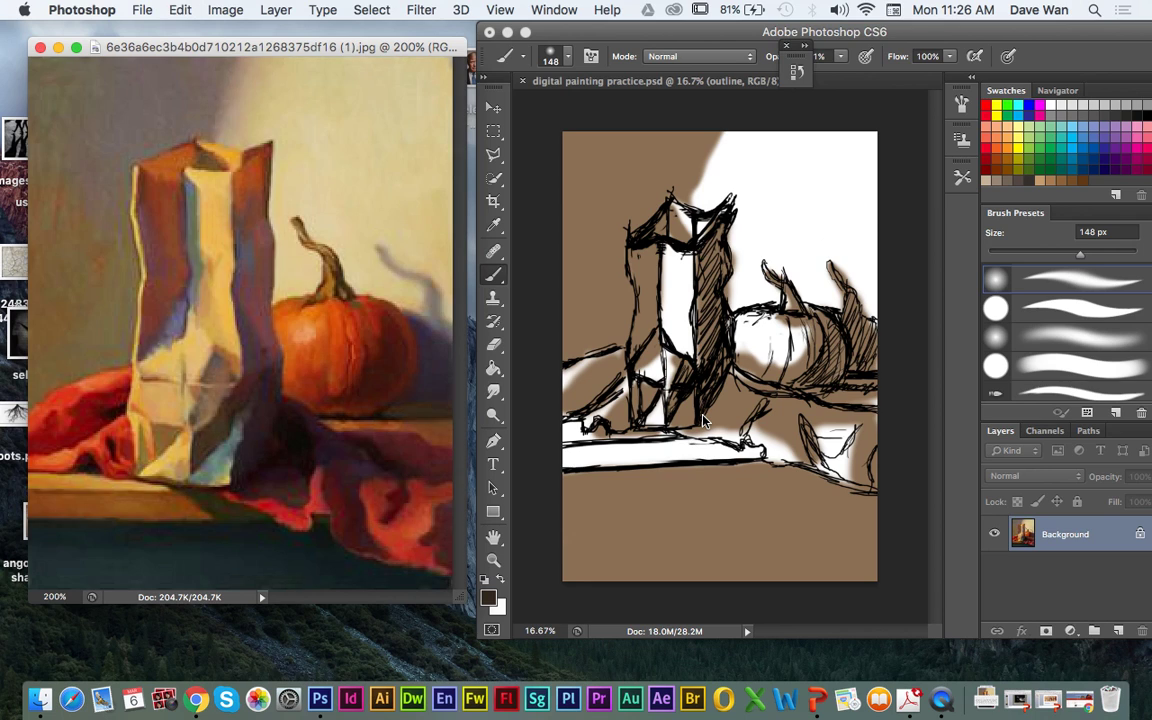
pyautogui.press('super+z')
pyautogui.press('super+z')
pyautogui.press('super+z')
pyautogui.press('super+z')
pyautogui.press('super+z')
pyautogui.press('super+z')
pyautogui.press('super+shift+u')
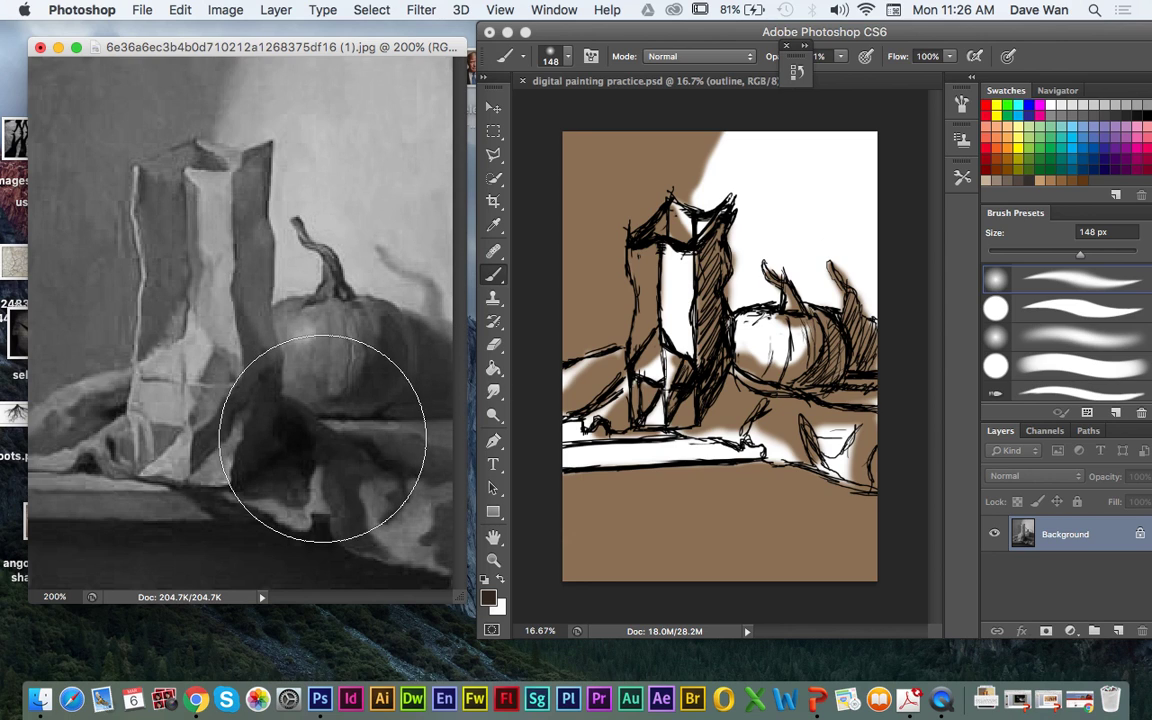
pyautogui.press('super+z')
pyautogui.press('super+z')
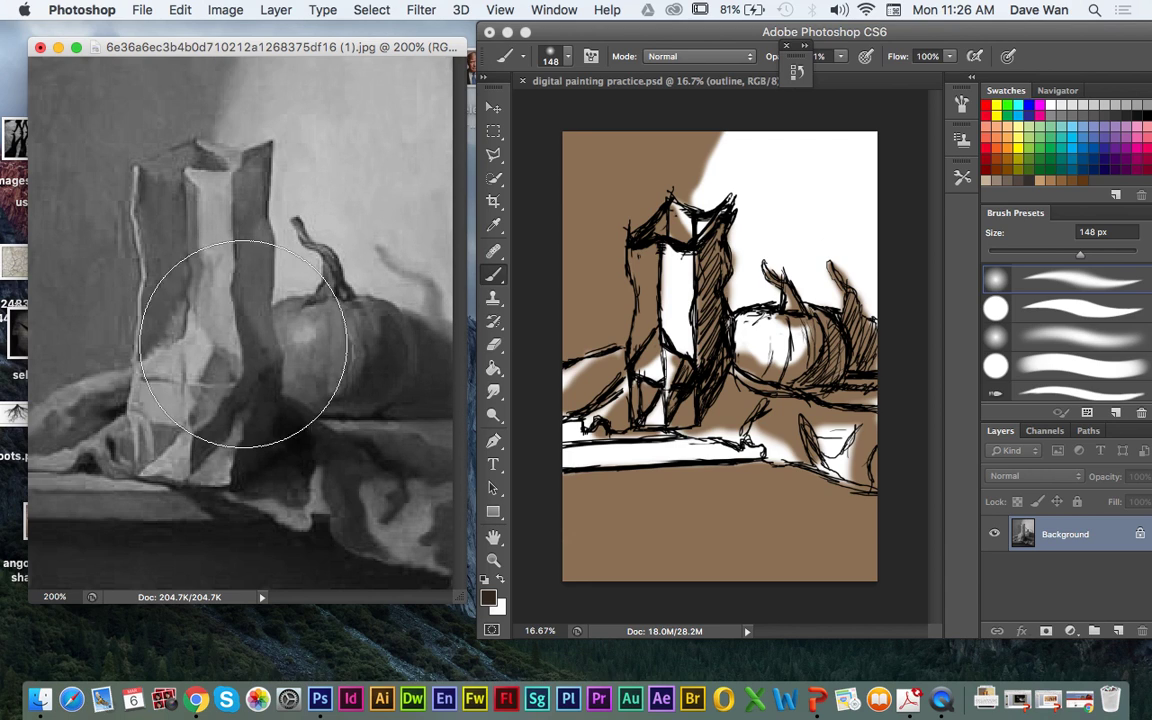
pyautogui.press('super+z')
pyautogui.press('super+z')
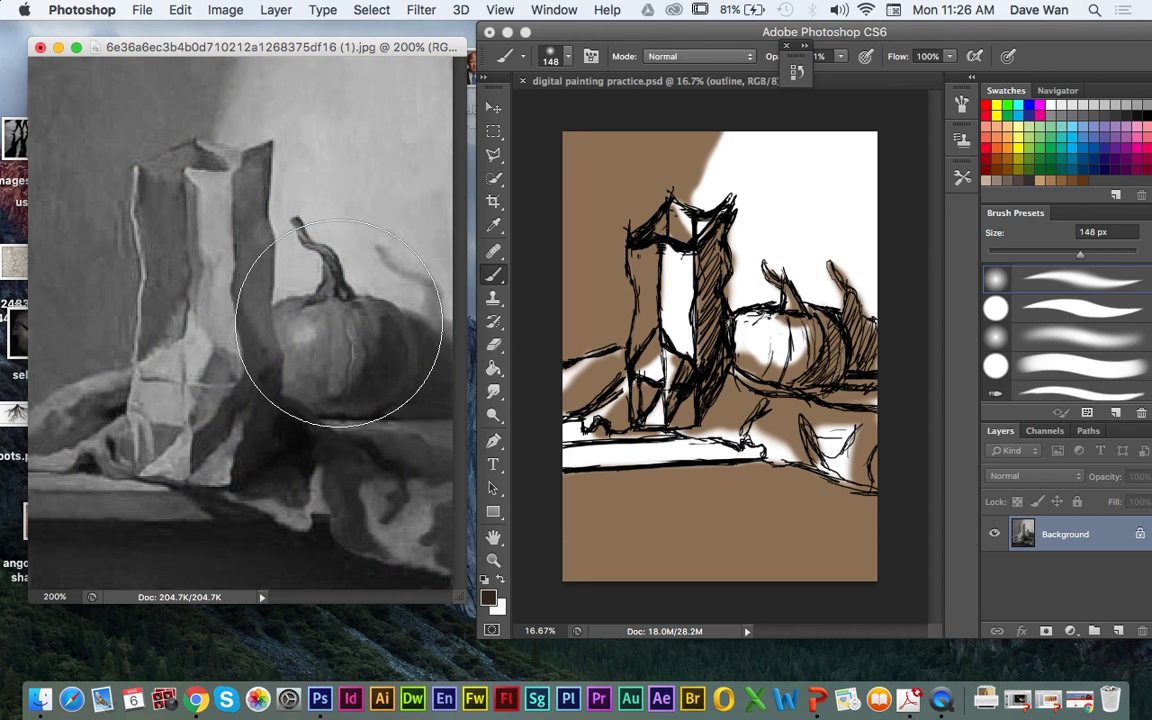
pyautogui.press('super+z')
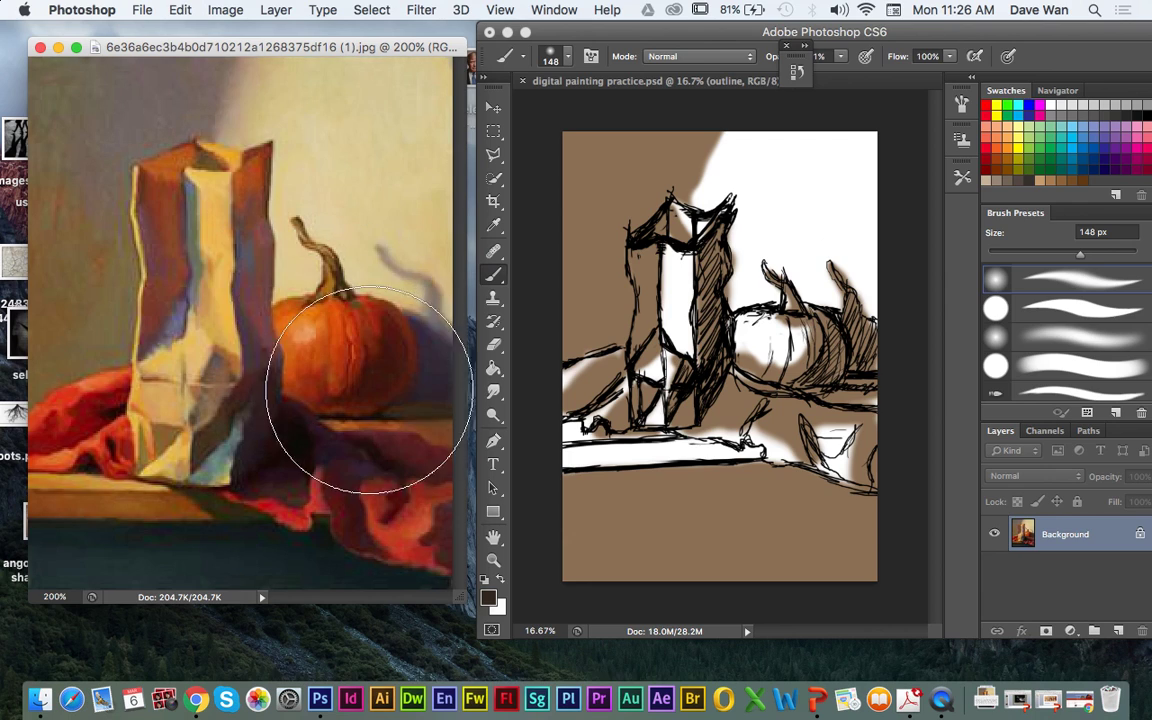
pyautogui.press('super+z')
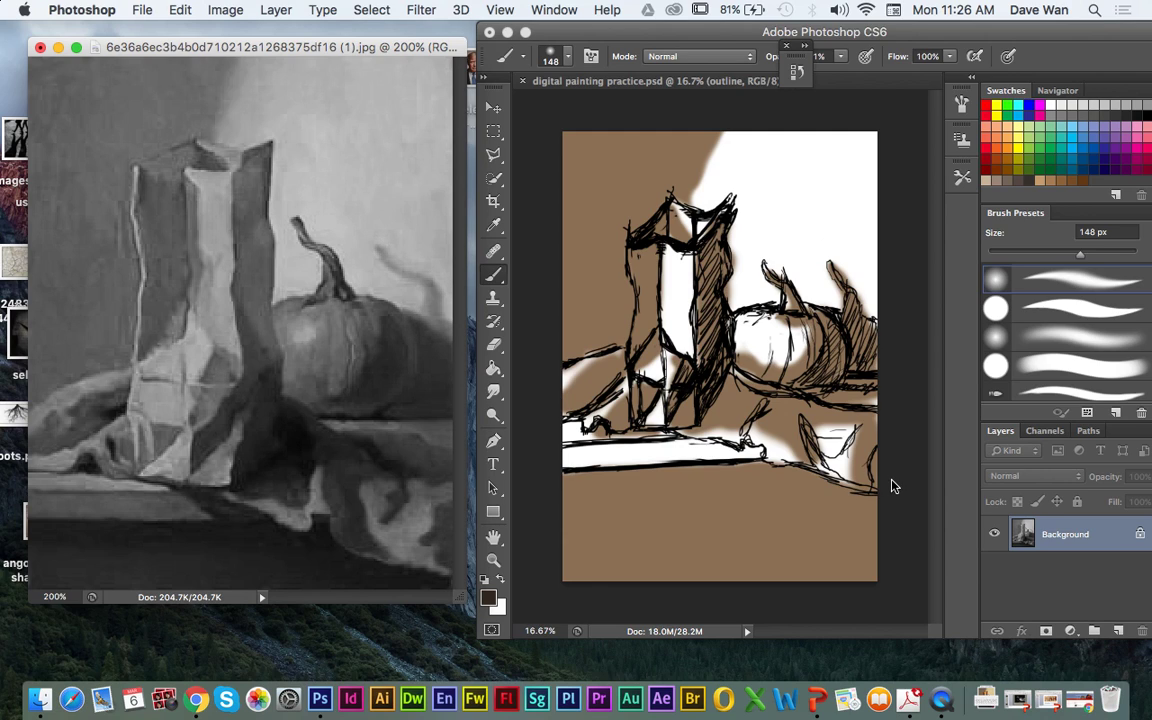
# - Add a new layer above the outline layer in the painting document
pyautogui.click(659, 100)
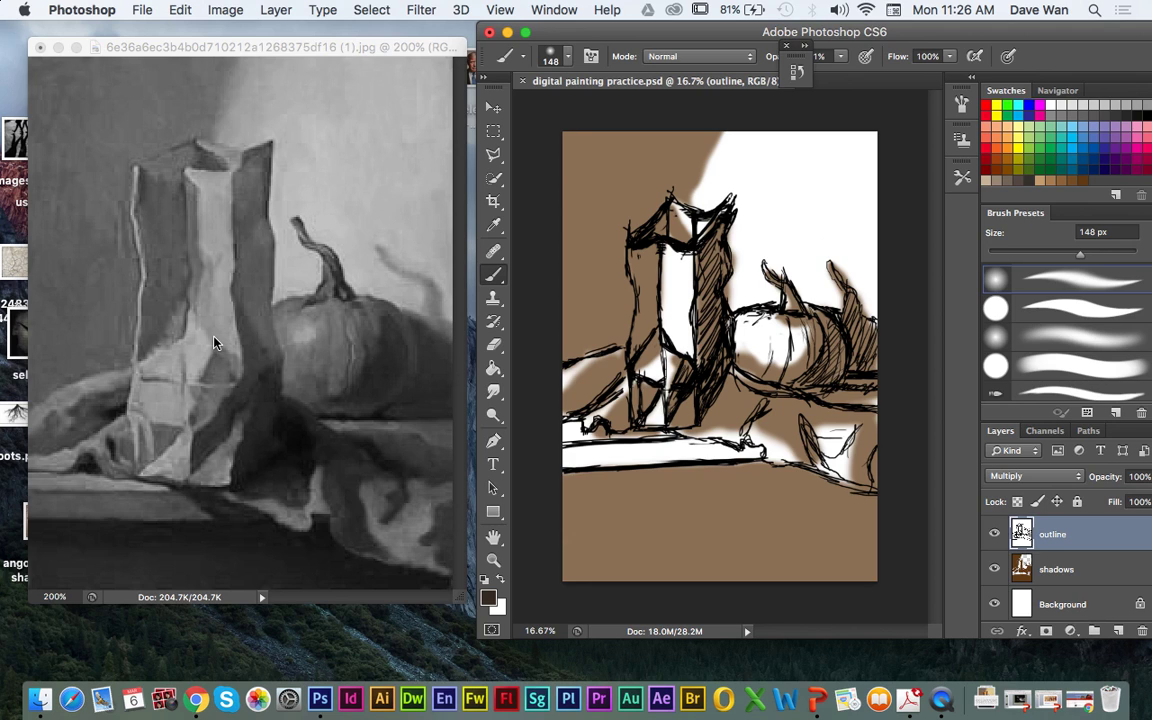
pyautogui.press('super+equal')
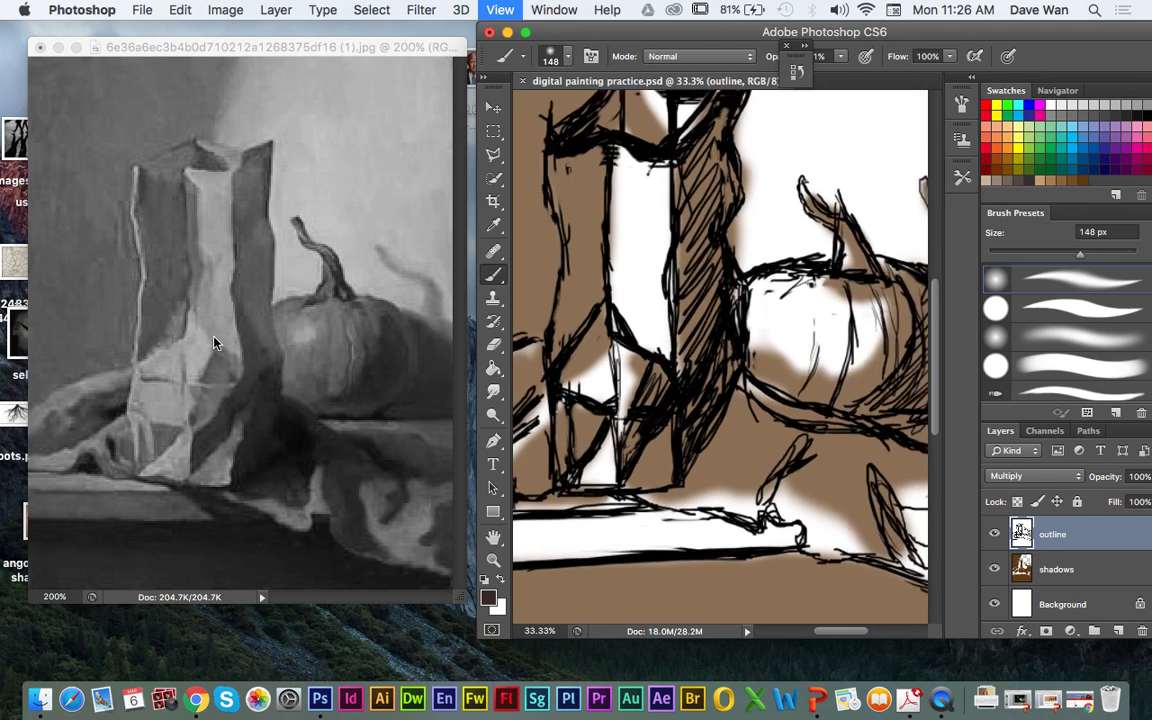
pyautogui.press('super+equal')
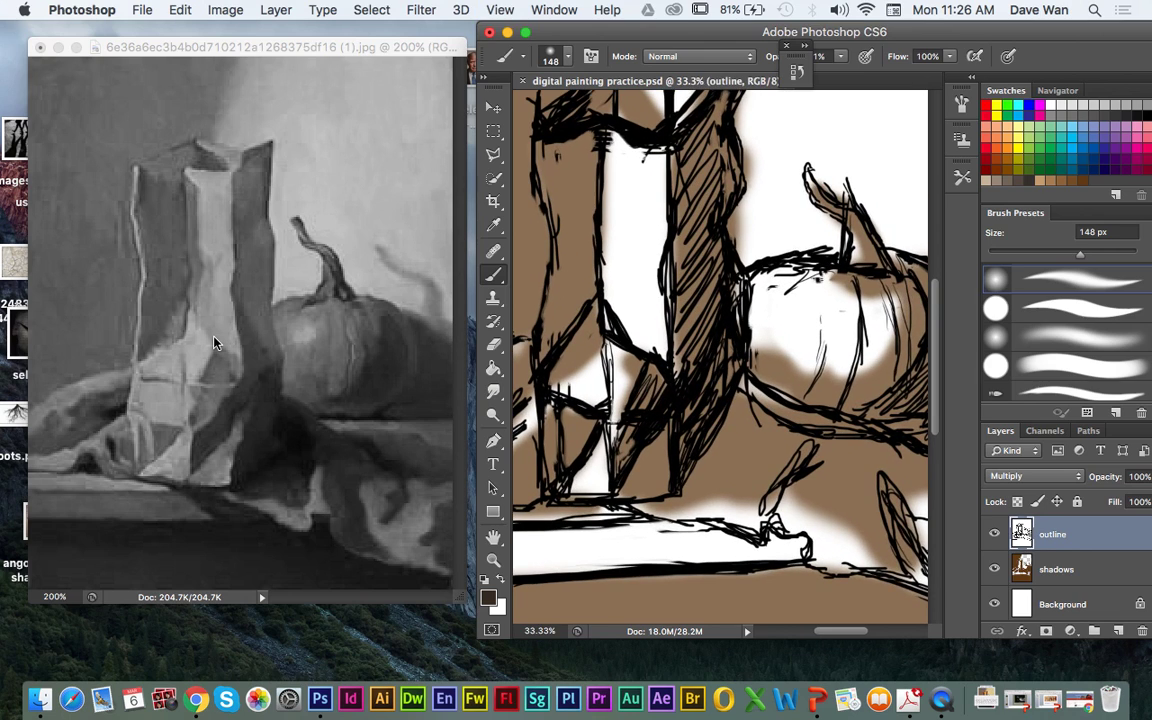
pyautogui.click(493, 536)
pyautogui.moveTo(819, 416); pyautogui.dragTo(666, 430)
pyautogui.press('super+equal')
pyautogui.press('super+minus')
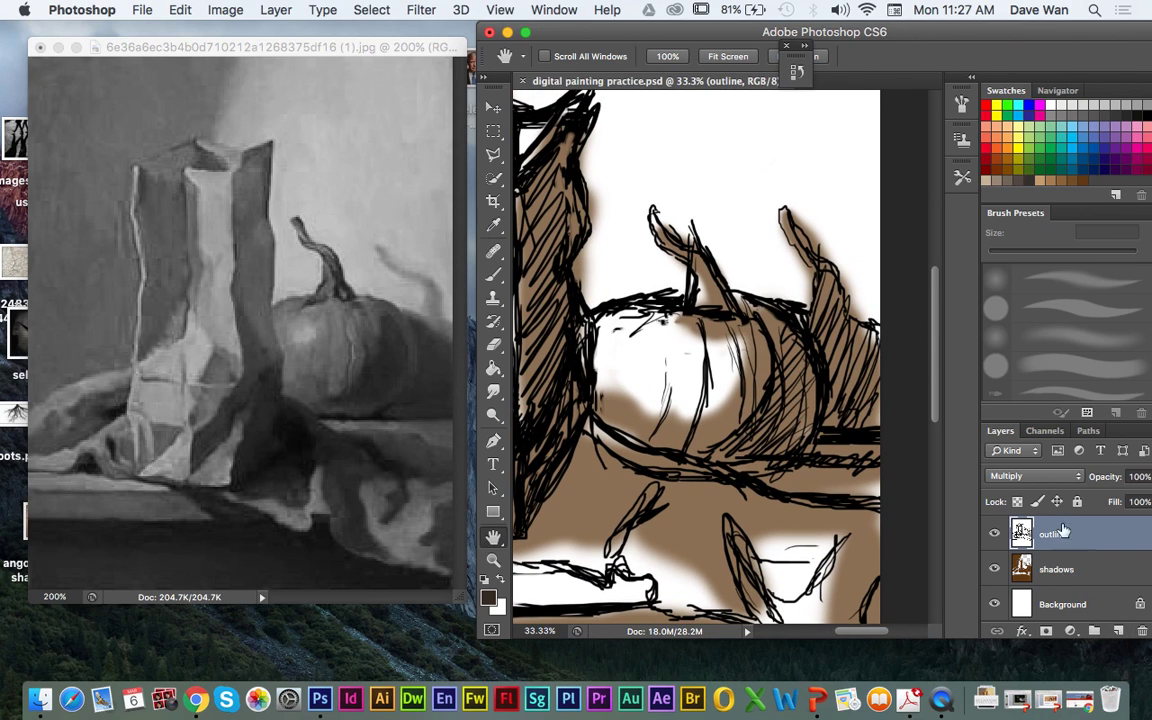
pyautogui.click(1121, 627)
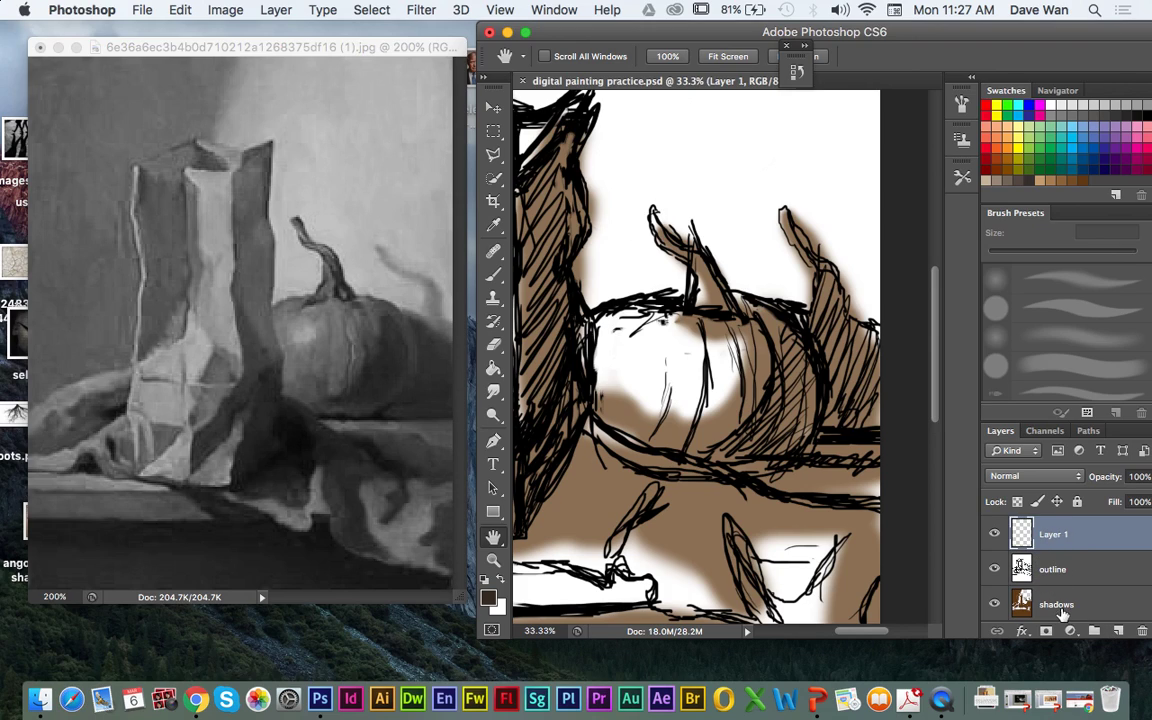
# - Rename the new empty layer as underpainting
pyautogui.click(1047, 572)
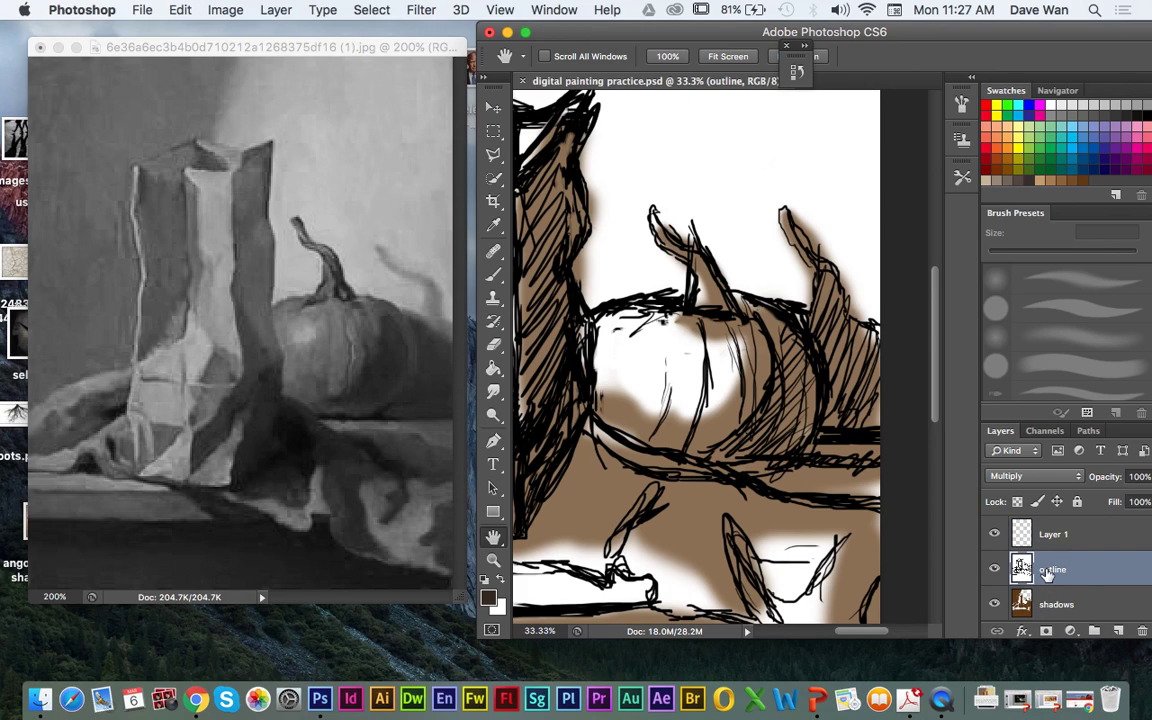
pyautogui.click(1053, 605)
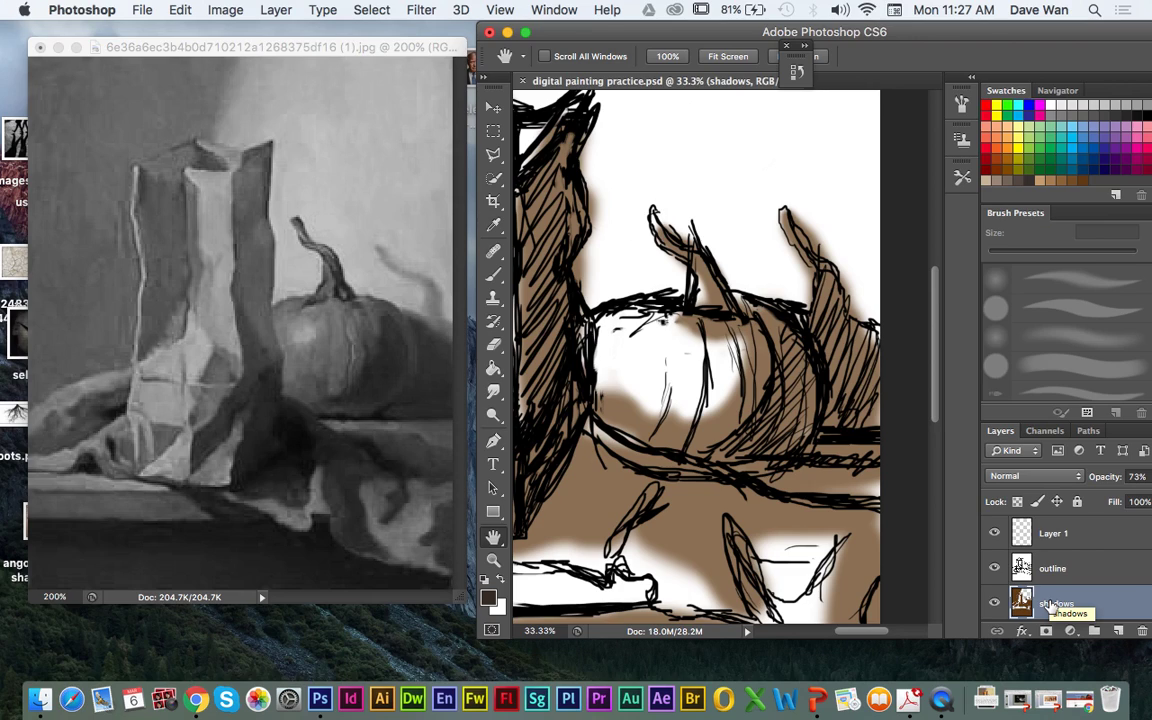
pyautogui.click(1053, 533)
pyautogui.doubleClick(1049, 533)
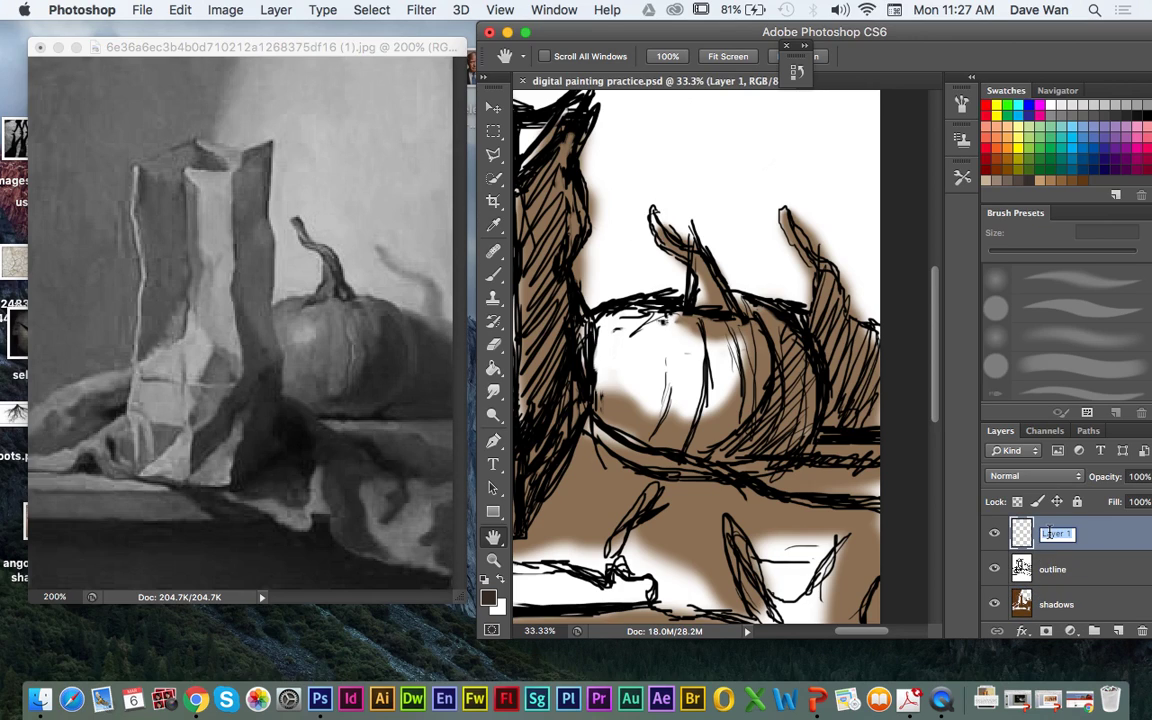
pyautogui.write('li')
pyautogui.write('underpainting')
pyautogui.press('Return')
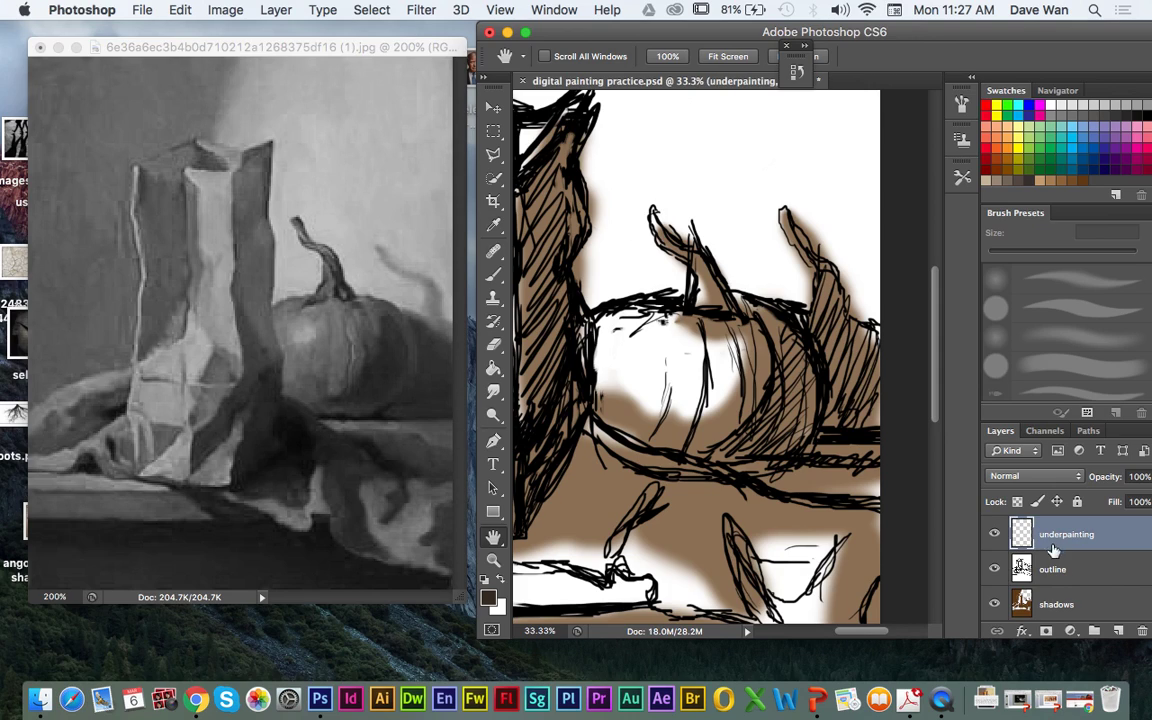
# - Activate the Brush tool on the underpainting layer and shift the application window so its panels are fully on screen
pyautogui.click(1058, 566)
pyautogui.click(1068, 535)
pyautogui.press('b')
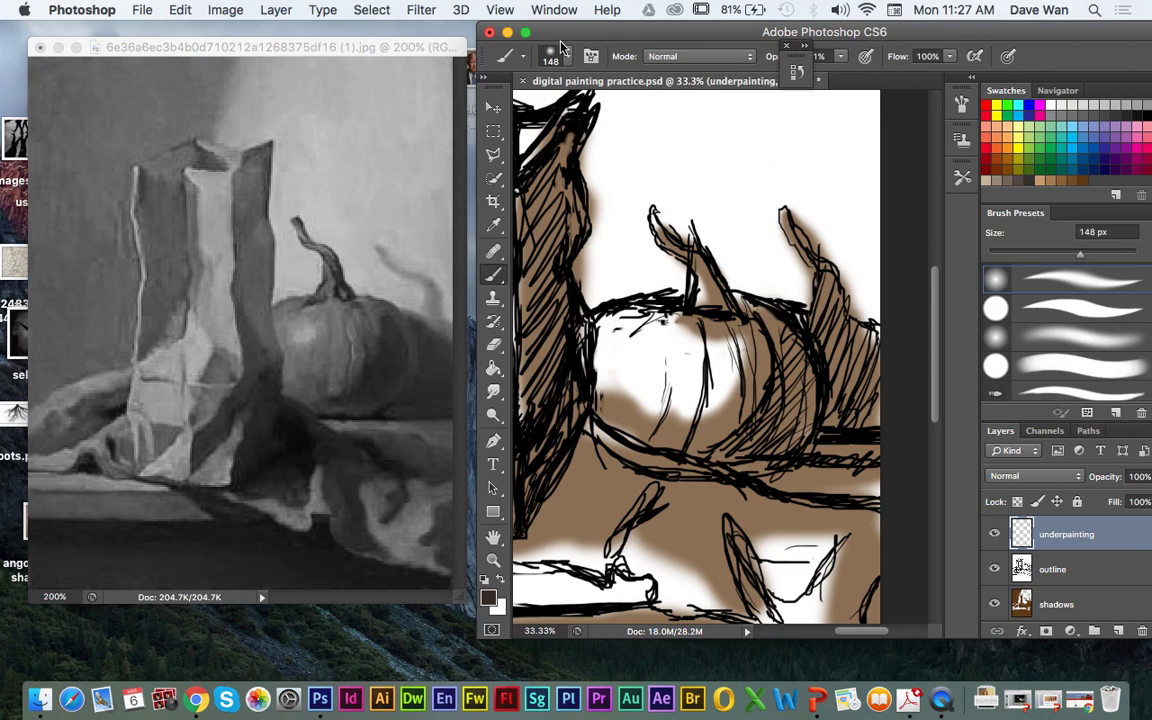
pyautogui.moveTo(554, 38); pyautogui.dragTo(531, 38)
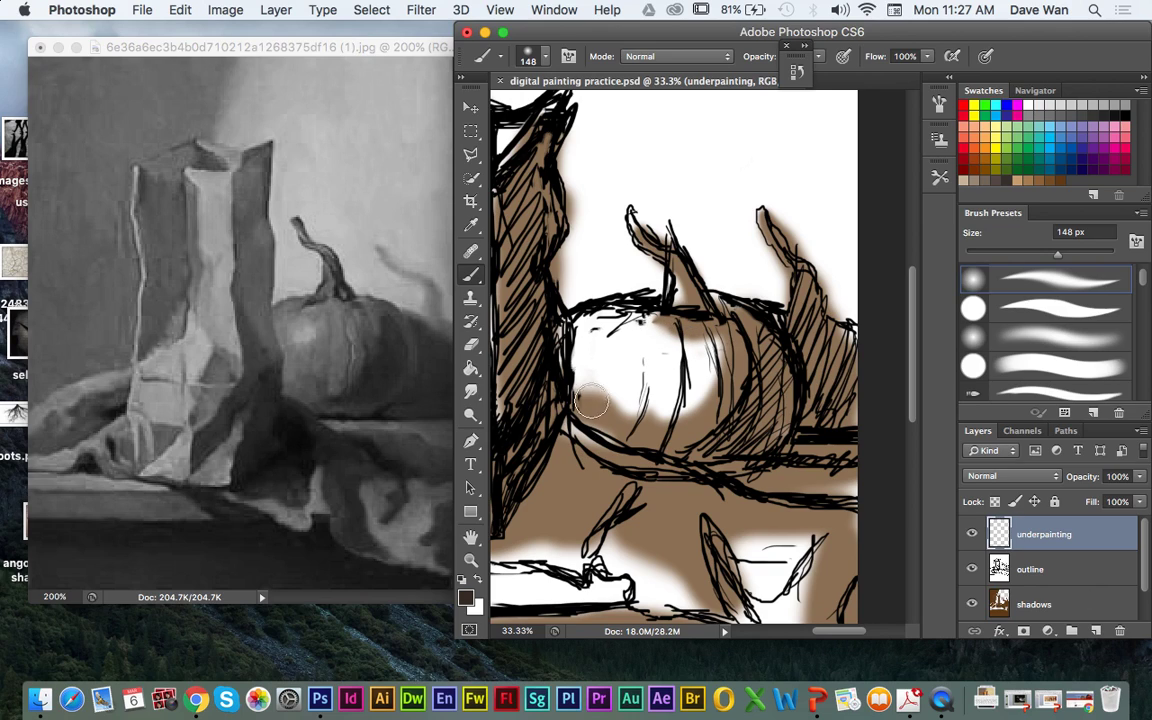
# - Sample the brown shadow colour and brush it over the hatching on the pumpkin's shaded side at 148 px and 31% opacity
pyautogui.click(471, 368)
pyautogui.click(473, 225)
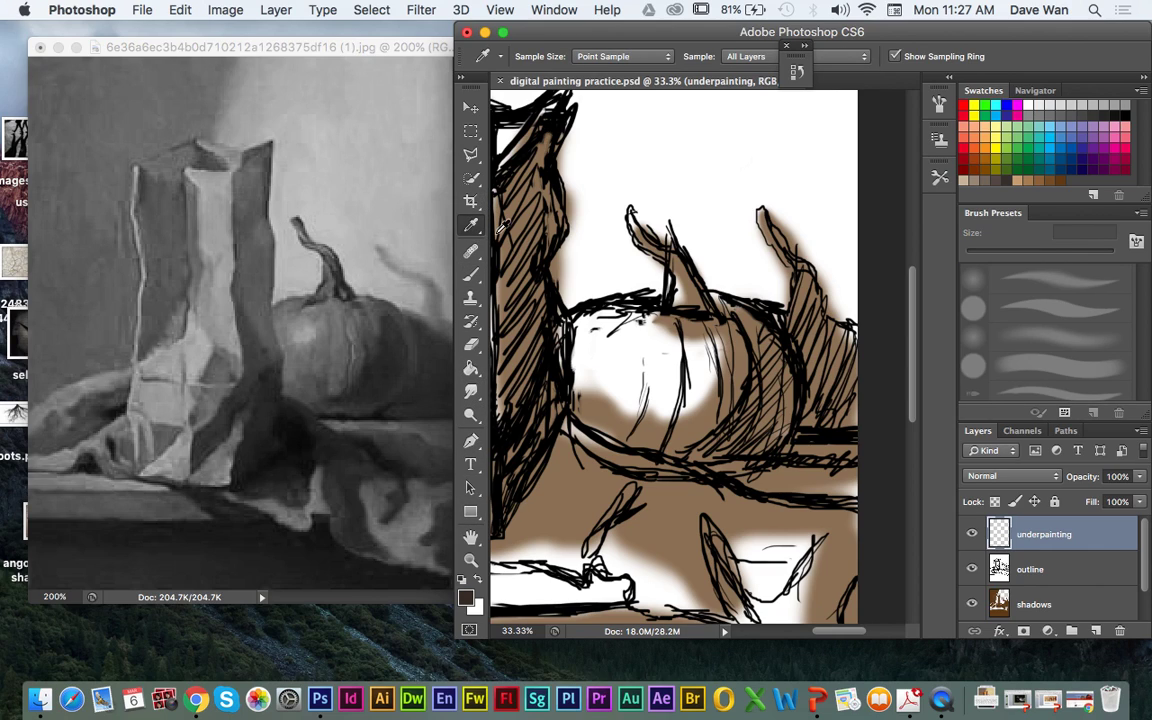
pyautogui.press('b')
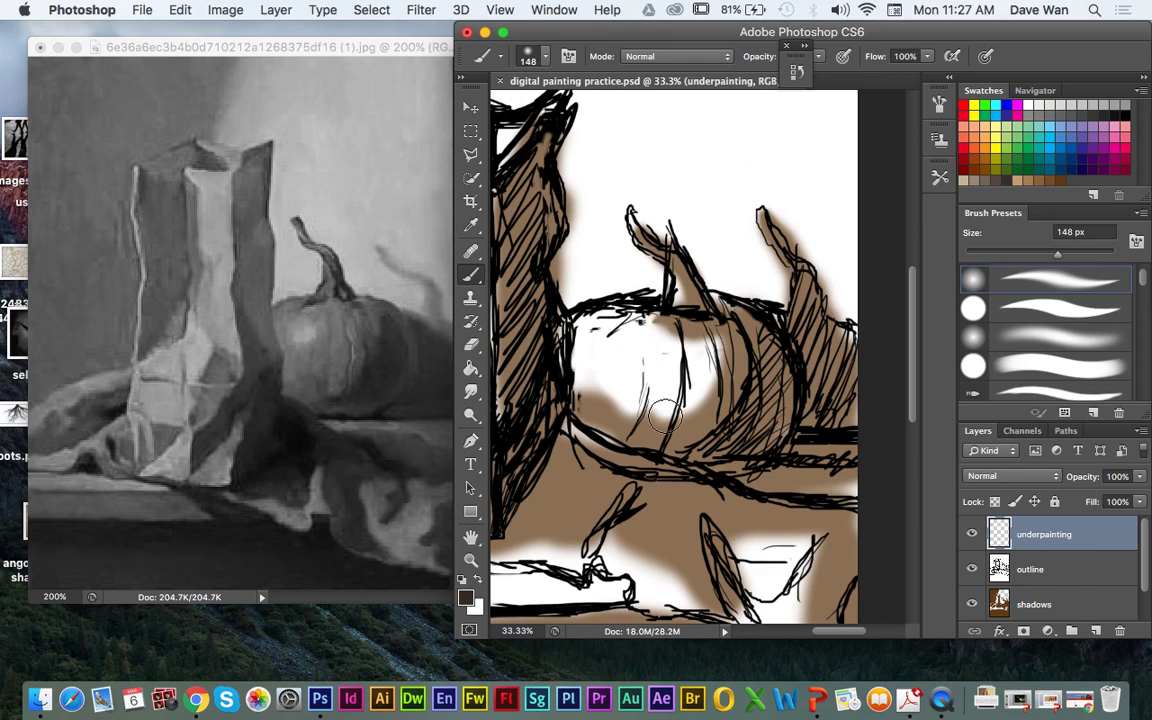
pyautogui.keyDown('alt'); pyautogui.click(739, 362); pyautogui.keyUp('alt')
pyautogui.keyDown('alt'); pyautogui.click(761, 404); pyautogui.keyUp('alt')
pyautogui.keyDown('alt'); pyautogui.click(707, 411); pyautogui.keyUp('alt')
pyautogui.keyDown('alt'); pyautogui.click(694, 428); pyautogui.keyUp('alt')
pyautogui.moveTo(744, 353)
pyautogui.mouseDown()
pyautogui.moveTo(728, 431)
pyautogui.moveTo(775, 434)
pyautogui.moveTo(751, 439)
pyautogui.moveTo(739, 399)
pyautogui.moveTo(737, 441)
pyautogui.moveTo(731, 389)
pyautogui.moveTo(721, 444)
pyautogui.moveTo(760, 415)
pyautogui.moveTo(706, 421)
pyautogui.mouseUp()
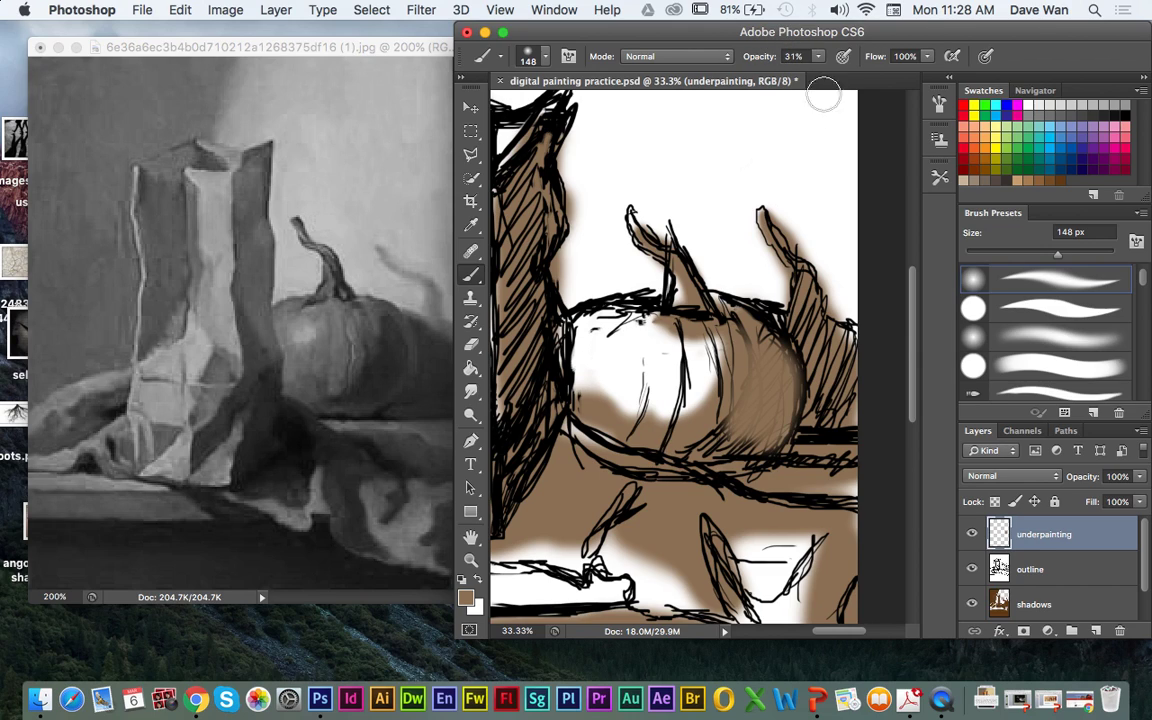
# - Paint a short vertical test stroke in brown at 31% opacity on the white background above the pumpkin
pyautogui.click(818, 56)
pyautogui.moveTo(821, 73); pyautogui.dragTo(818, 73)
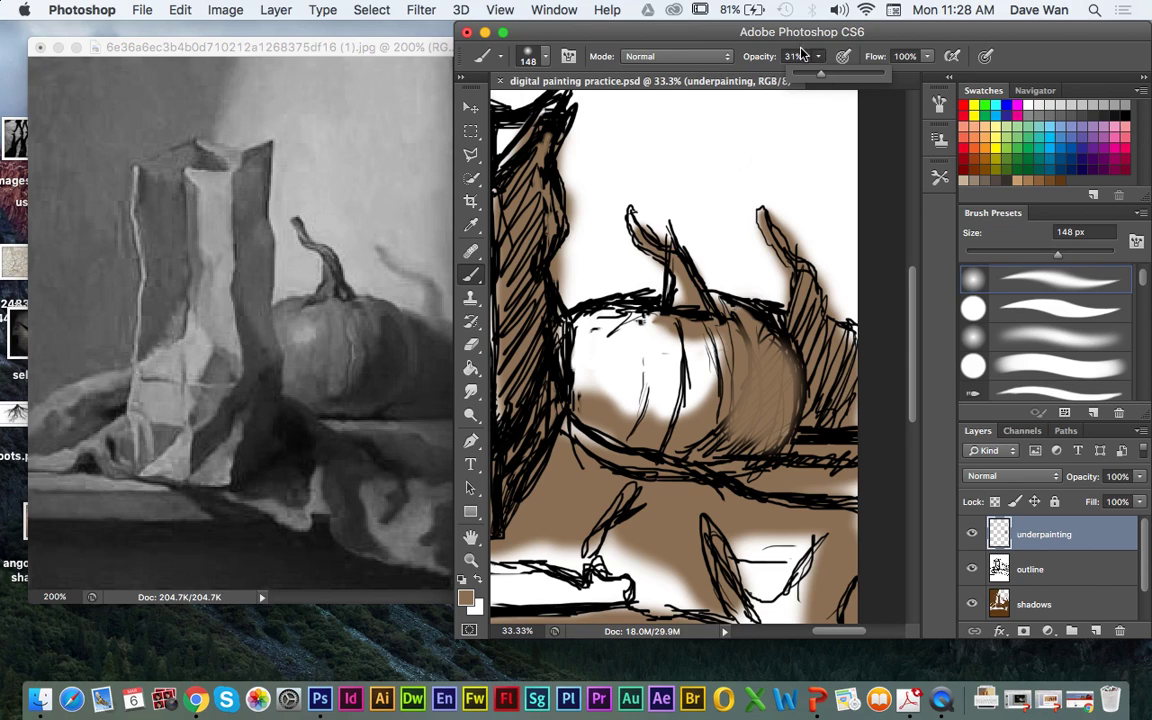
pyautogui.click(730, 123)
pyautogui.moveTo(730, 123); pyautogui.dragTo(733, 193)
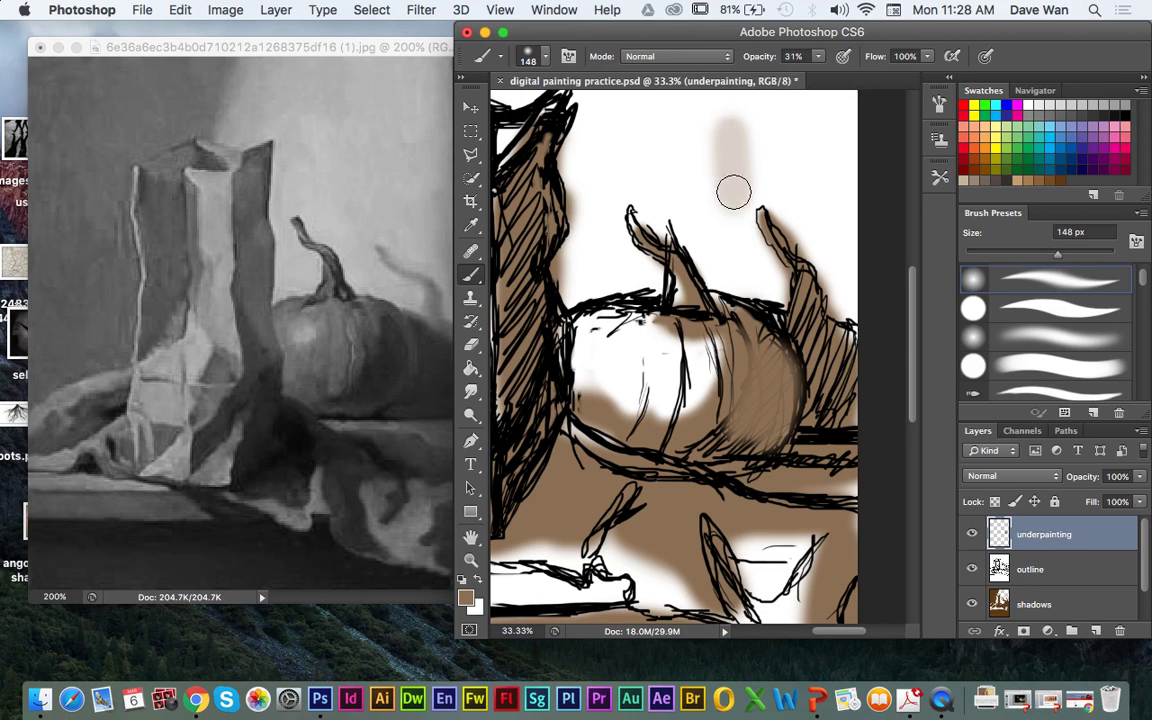
# - Layer brown test strokes above the pumpkin at 31% opacity, then add a stroke beside them at 100% opacity
pyautogui.moveTo(731, 130)
pyautogui.mouseDown()
pyautogui.moveTo(737, 203)
pyautogui.moveTo(741, 192)
pyautogui.mouseUp()
pyautogui.moveTo(741, 118)
pyautogui.mouseDown()
pyautogui.moveTo(739, 186)
pyautogui.moveTo(764, 121)
pyautogui.moveTo(766, 159)
pyautogui.moveTo(761, 118)
pyautogui.moveTo(746, 183)
pyautogui.mouseUp()
pyautogui.click(818, 57)
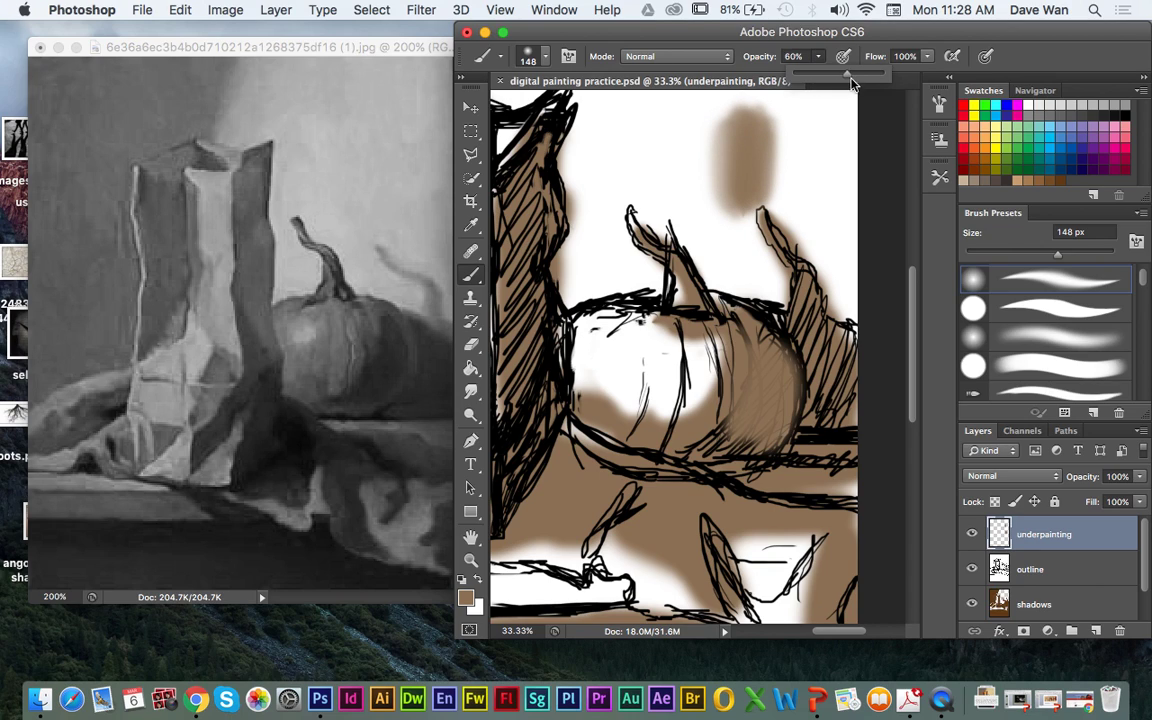
pyautogui.moveTo(804, 121)
pyautogui.mouseDown()
pyautogui.moveTo(795, 160)
pyautogui.moveTo(785, 129)
pyautogui.moveTo(783, 151)
pyautogui.mouseUp()
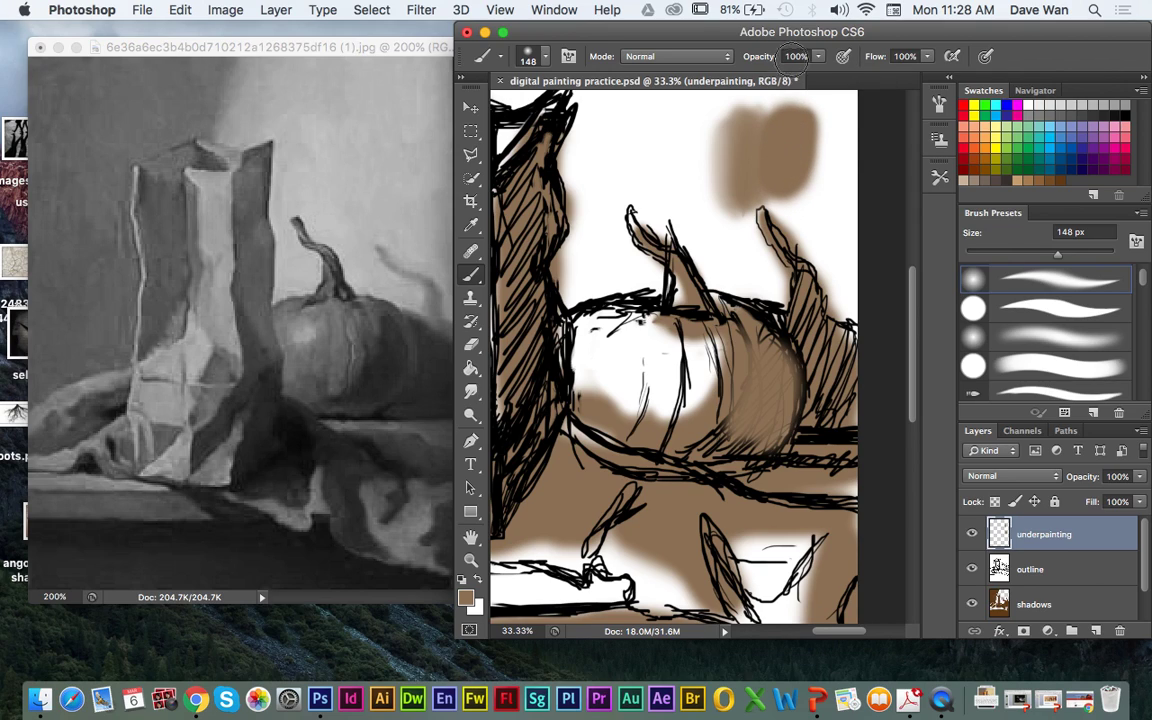
# - Set the brush opacity to 31% and brush brown over the remaining hatching on the pumpkin's shaded side
pyautogui.click(819, 59)
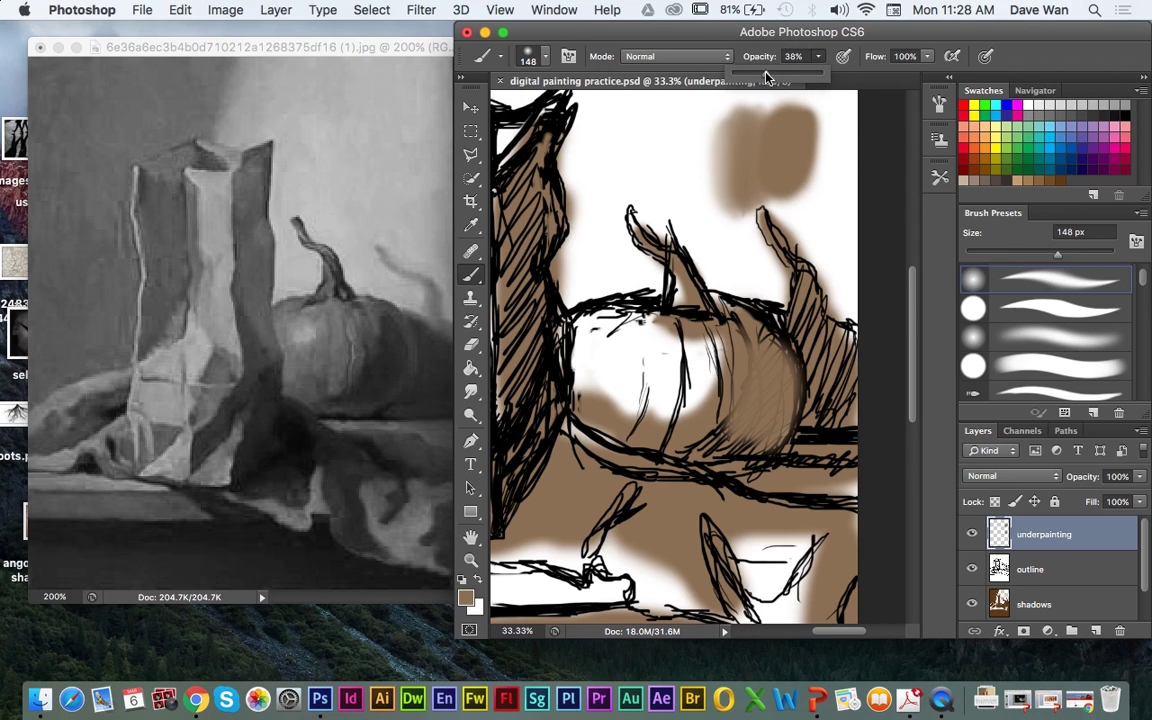
pyautogui.moveTo(760, 77); pyautogui.dragTo(763, 77)
pyautogui.moveTo(736, 326)
pyautogui.mouseDown()
pyautogui.moveTo(782, 386)
pyautogui.moveTo(774, 423)
pyautogui.moveTo(718, 452)
pyautogui.moveTo(746, 440)
pyautogui.moveTo(759, 411)
pyautogui.moveTo(752, 401)
pyautogui.moveTo(719, 432)
pyautogui.moveTo(747, 372)
pyautogui.moveTo(719, 436)
pyautogui.moveTo(750, 397)
pyautogui.moveTo(736, 431)
pyautogui.moveTo(704, 452)
pyautogui.moveTo(763, 456)
pyautogui.moveTo(664, 449)
pyautogui.moveTo(714, 448)
pyautogui.moveTo(753, 374)
pyautogui.mouseUp()
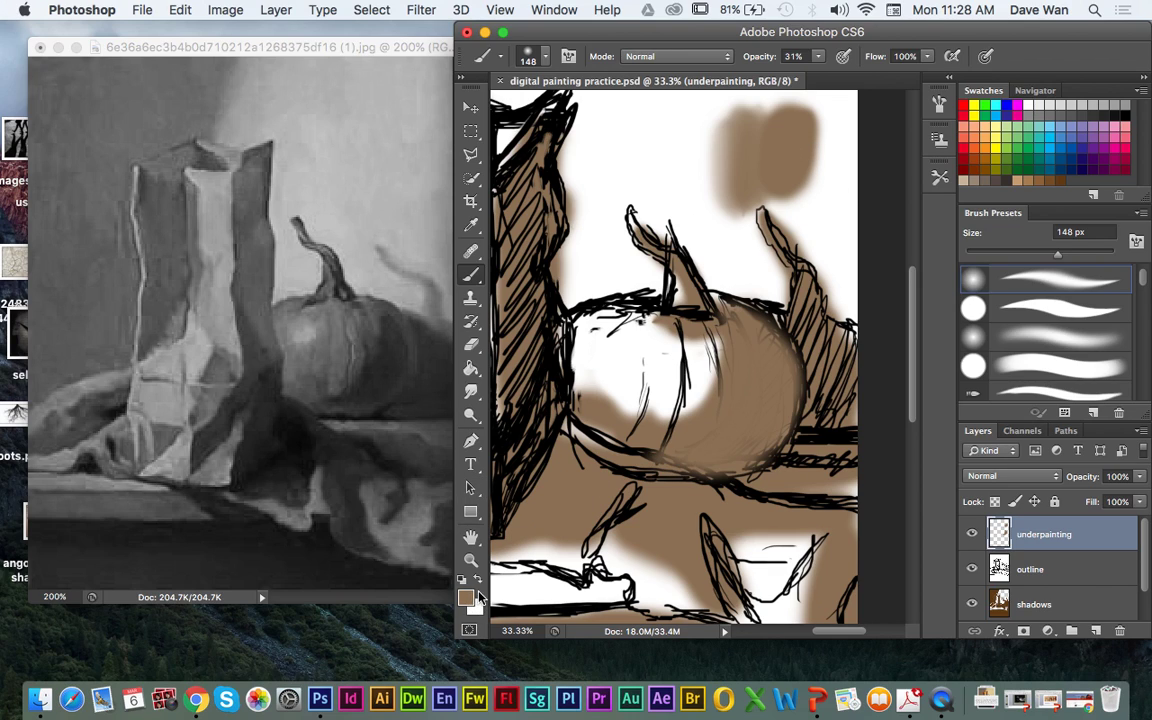
# - Set the foreground colour to dark brown 372b20 and paint the core shadow along the pumpkin's shaded side
pyautogui.click(465, 600)
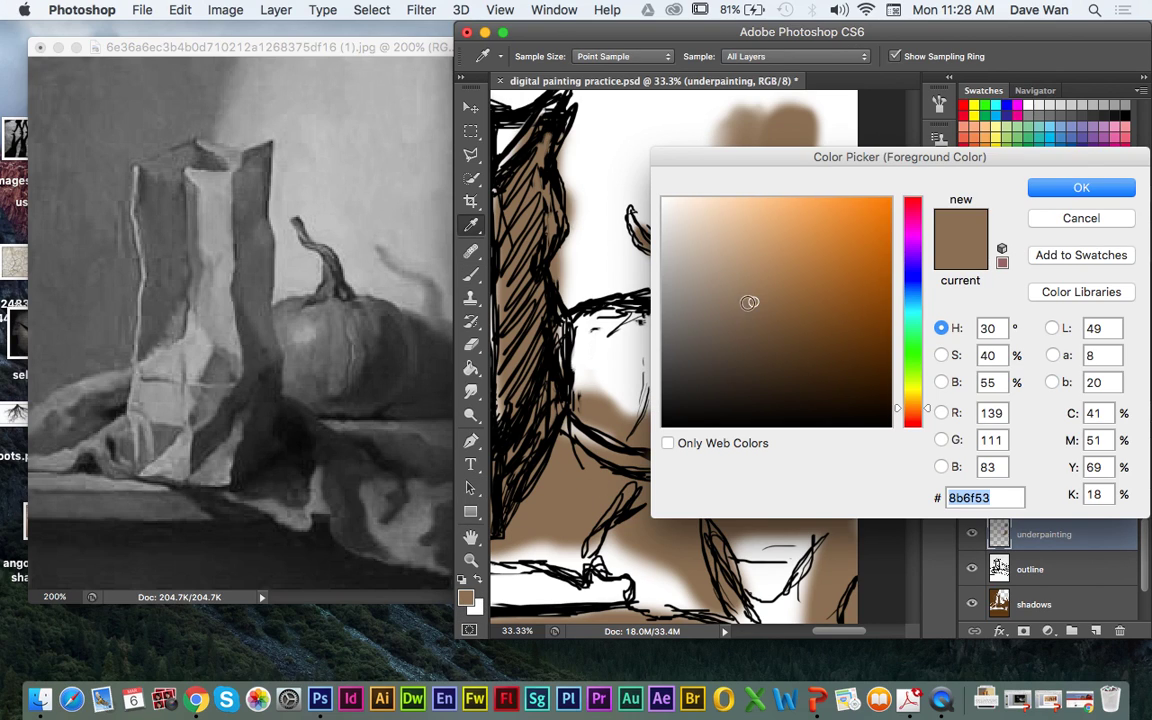
pyautogui.moveTo(753, 309)
pyautogui.mouseDown()
pyautogui.moveTo(751, 345)
pyautogui.moveTo(761, 193)
pyautogui.moveTo(761, 376)
pyautogui.moveTo(761, 336)
pyautogui.moveTo(760, 372)
pyautogui.moveTo(833, 249)
pyautogui.moveTo(913, 193)
pyautogui.moveTo(812, 319)
pyautogui.moveTo(789, 319)
pyautogui.moveTo(884, 208)
pyautogui.mouseUp()
pyautogui.moveTo(835, 253)
pyautogui.mouseDown()
pyautogui.moveTo(869, 298)
pyautogui.moveTo(776, 301)
pyautogui.moveTo(761, 290)
pyautogui.moveTo(754, 404)
pyautogui.moveTo(756, 198)
pyautogui.moveTo(748, 329)
pyautogui.moveTo(759, 378)
pyautogui.mouseUp()
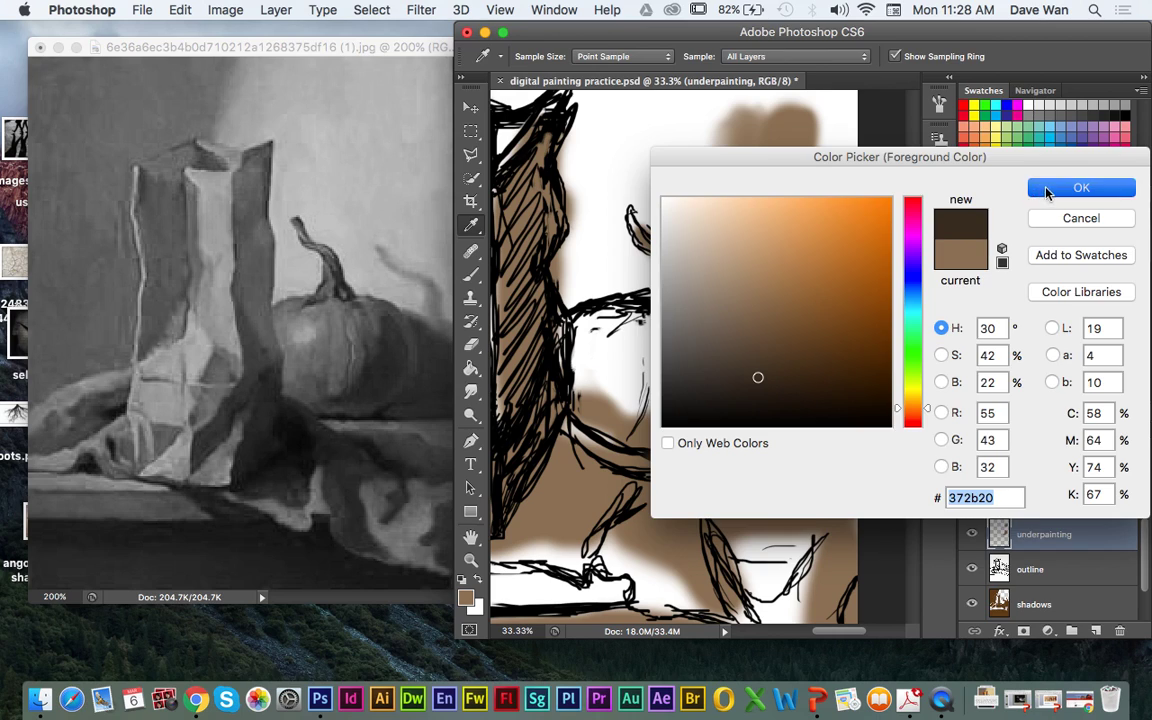
pyautogui.click(1080, 187)
pyautogui.press('b')
pyautogui.moveTo(787, 378)
pyautogui.mouseDown()
pyautogui.moveTo(770, 424)
pyautogui.moveTo(777, 386)
pyautogui.moveTo(758, 346)
pyautogui.moveTo(751, 432)
pyautogui.moveTo(729, 453)
pyautogui.moveTo(725, 437)
pyautogui.moveTo(758, 420)
pyautogui.moveTo(681, 449)
pyautogui.moveTo(751, 418)
pyautogui.moveTo(763, 394)
pyautogui.moveTo(752, 325)
pyautogui.moveTo(744, 419)
pyautogui.moveTo(691, 447)
pyautogui.moveTo(728, 443)
pyautogui.moveTo(634, 455)
pyautogui.moveTo(690, 454)
pyautogui.moveTo(719, 435)
pyautogui.moveTo(733, 394)
pyautogui.moveTo(725, 418)
pyautogui.moveTo(739, 432)
pyautogui.moveTo(759, 350)
pyautogui.moveTo(698, 442)
pyautogui.mouseUp()
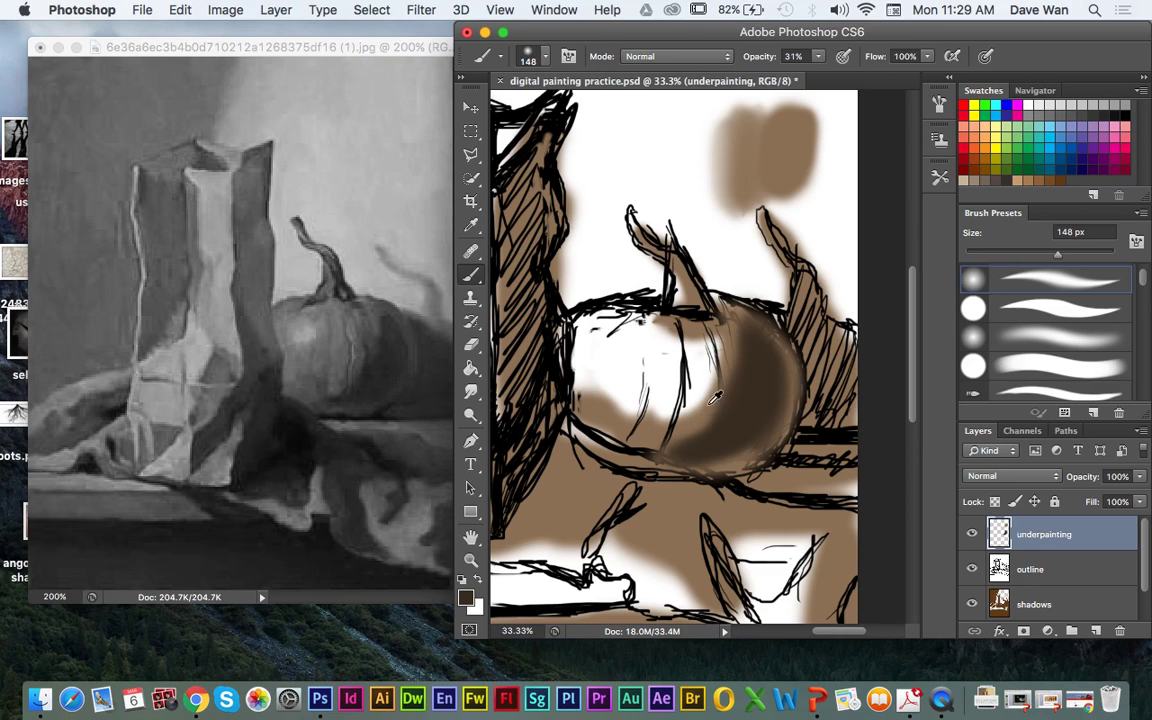
# - Sample brown tones from the canvas and blend the inner edge of the pumpkin's dark core shadow
pyautogui.keyDown('alt'); pyautogui.click(685, 385); pyautogui.keyUp('alt')
pyautogui.moveTo(727, 370)
pyautogui.mouseDown()
pyautogui.moveTo(729, 400)
pyautogui.moveTo(735, 393)
pyautogui.moveTo(745, 348)
pyautogui.moveTo(698, 430)
pyautogui.mouseUp()
pyautogui.moveTo(745, 364); pyautogui.dragTo(709, 425)
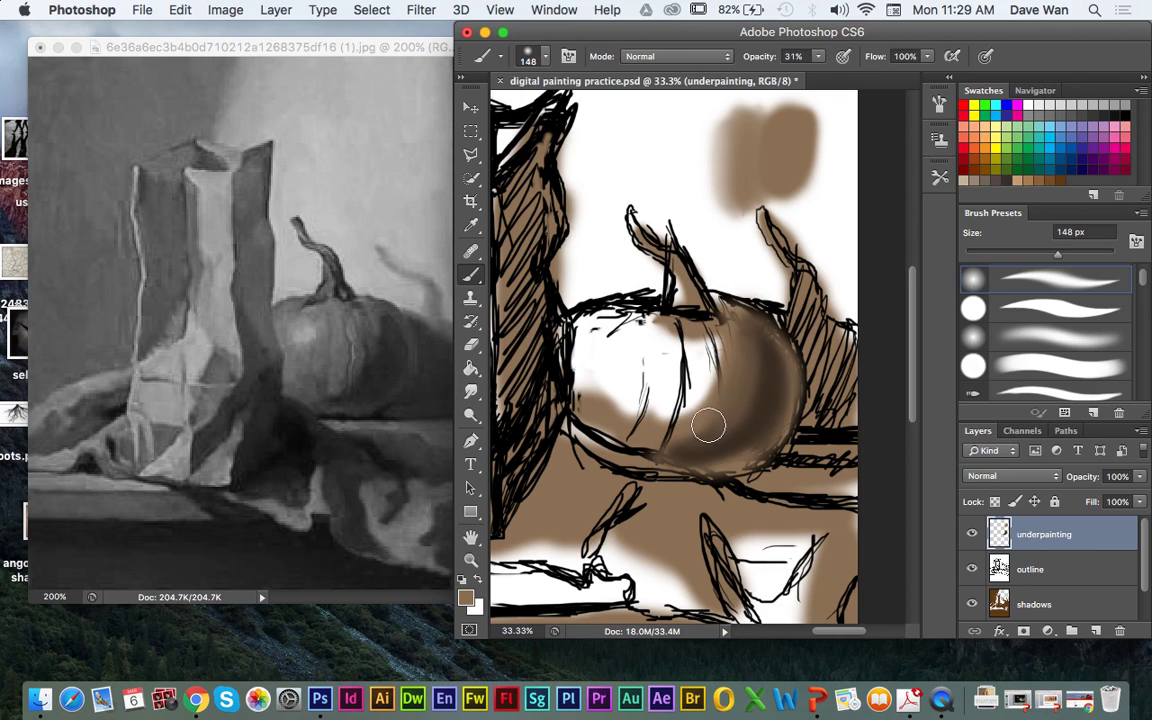
pyautogui.keyDown('alt'); pyautogui.click(704, 438); pyautogui.keyUp('alt')
pyautogui.keyDown('alt'); pyautogui.click(766, 411); pyautogui.keyUp('alt')
pyautogui.moveTo(759, 367)
pyautogui.mouseDown()
pyautogui.moveTo(749, 414)
pyautogui.moveTo(720, 441)
pyautogui.moveTo(737, 416)
pyautogui.moveTo(749, 428)
pyautogui.moveTo(689, 450)
pyautogui.moveTo(668, 428)
pyautogui.mouseUp()
# - Sample the mid brown and brush it over the white lit side of the pumpkin to cover the sketch lines
pyautogui.keyDown('alt'); pyautogui.click(676, 386); pyautogui.keyUp('alt')
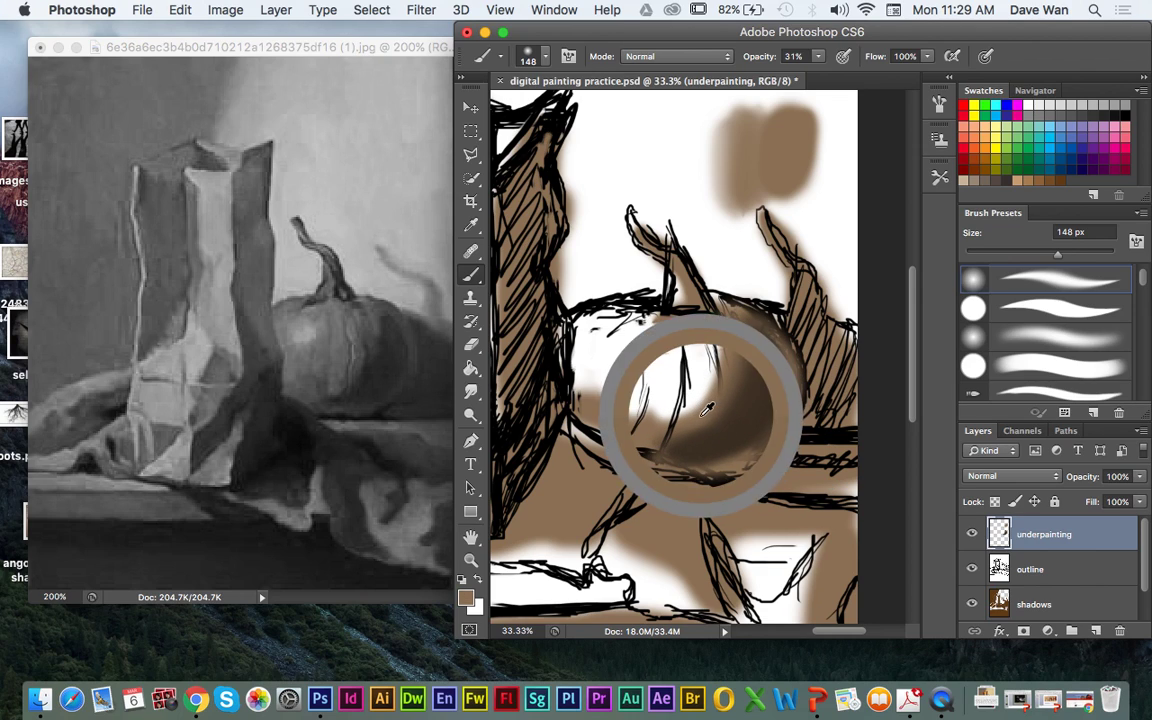
pyautogui.keyDown('alt'); pyautogui.click(708, 410); pyautogui.keyUp('alt')
pyautogui.moveTo(714, 374)
pyautogui.mouseDown()
pyautogui.moveTo(715, 337)
pyautogui.moveTo(687, 396)
pyautogui.moveTo(701, 397)
pyautogui.moveTo(714, 338)
pyautogui.moveTo(697, 390)
pyautogui.moveTo(674, 420)
pyautogui.moveTo(657, 414)
pyautogui.moveTo(682, 335)
pyautogui.moveTo(589, 402)
pyautogui.moveTo(664, 307)
pyautogui.moveTo(586, 353)
pyautogui.moveTo(664, 311)
pyautogui.moveTo(603, 329)
pyautogui.moveTo(604, 401)
pyautogui.moveTo(653, 408)
pyautogui.moveTo(710, 370)
pyautogui.moveTo(680, 346)
pyautogui.moveTo(618, 380)
pyautogui.moveTo(713, 383)
pyautogui.moveTo(707, 339)
pyautogui.moveTo(651, 383)
pyautogui.moveTo(627, 422)
pyautogui.moveTo(667, 369)
pyautogui.mouseUp()
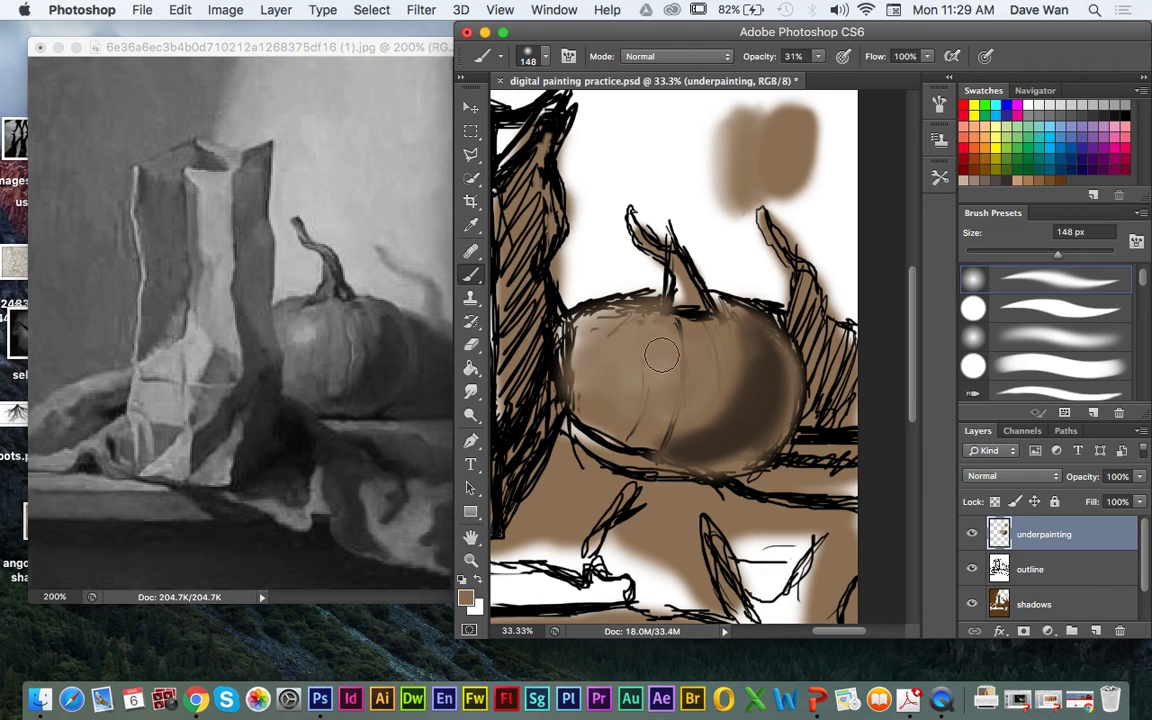
pyautogui.moveTo(605, 331); pyautogui.dragTo(620, 384)
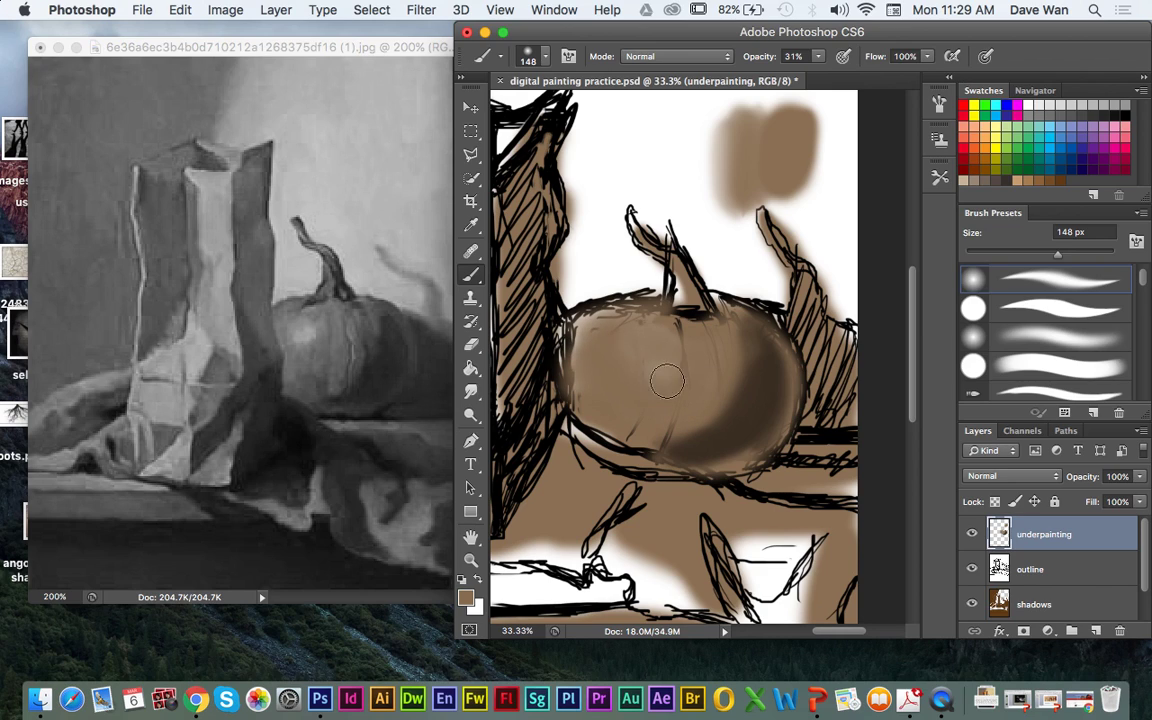
pyautogui.moveTo(570, 352)
pyautogui.mouseDown()
pyautogui.moveTo(591, 398)
pyautogui.moveTo(583, 352)
pyautogui.moveTo(629, 401)
pyautogui.moveTo(683, 384)
pyautogui.mouseUp()
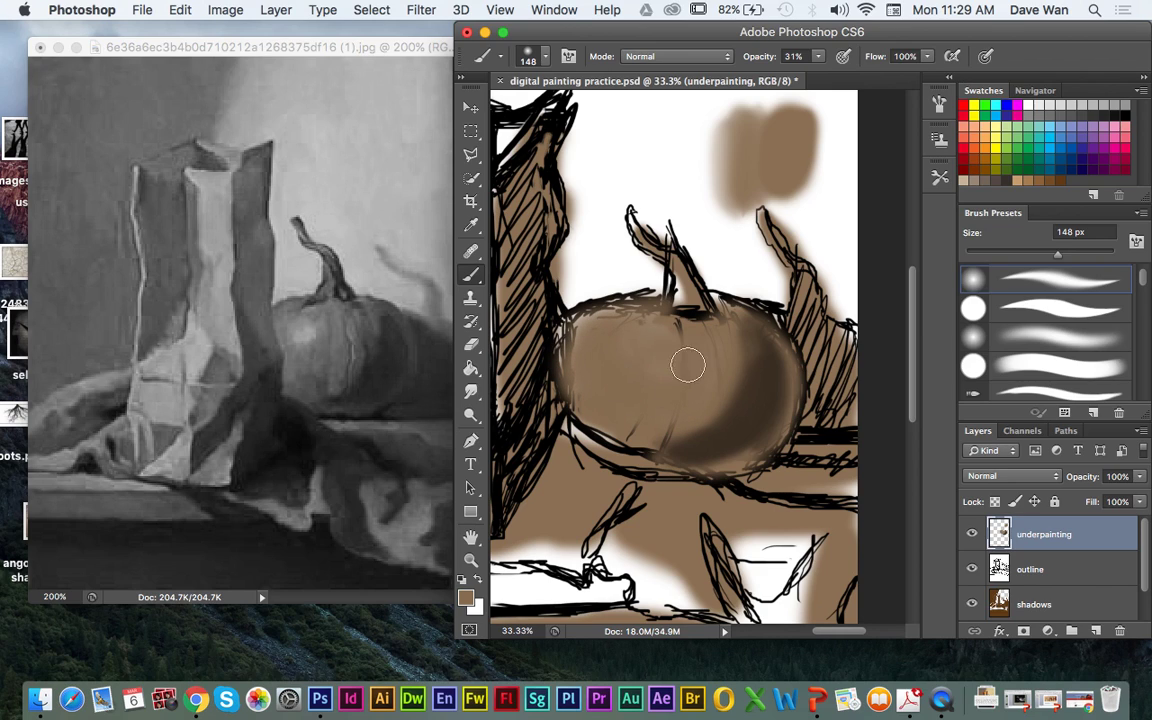
# - Choose a lighter tan foreground colour and brush it over the pumpkin's lit side
pyautogui.keyDown('alt'); pyautogui.click(572, 309); pyautogui.keyUp('alt')
pyautogui.click(464, 600)
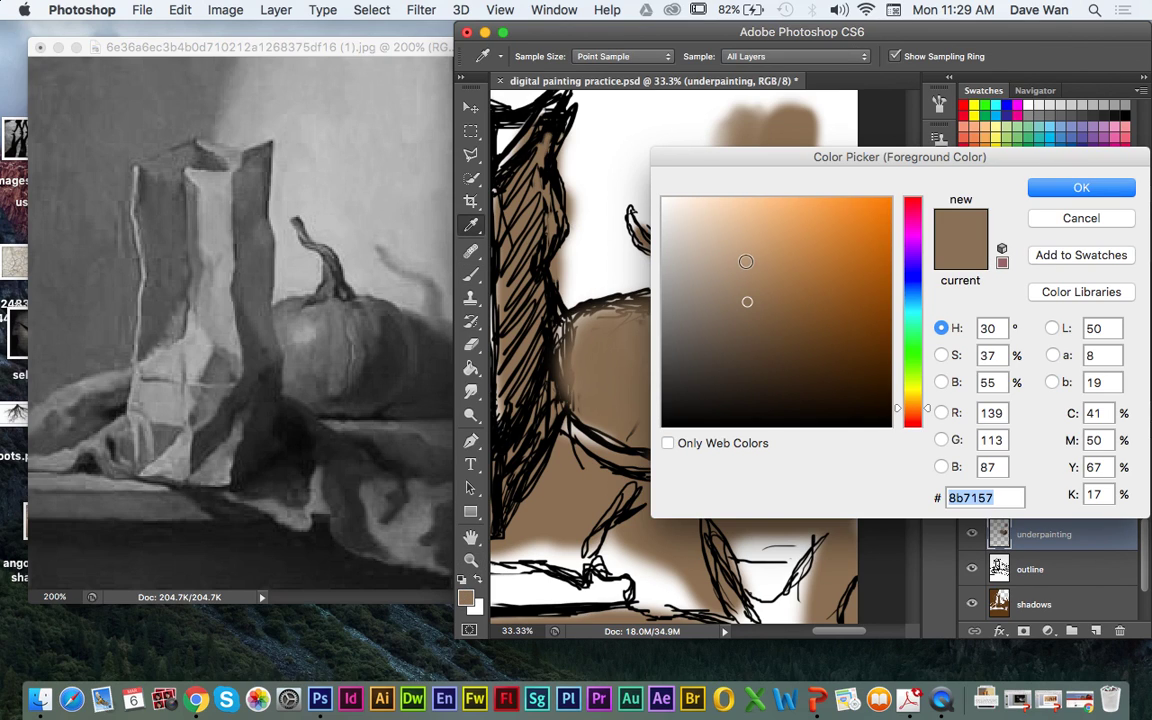
pyautogui.click(745, 251)
pyautogui.click(1080, 188)
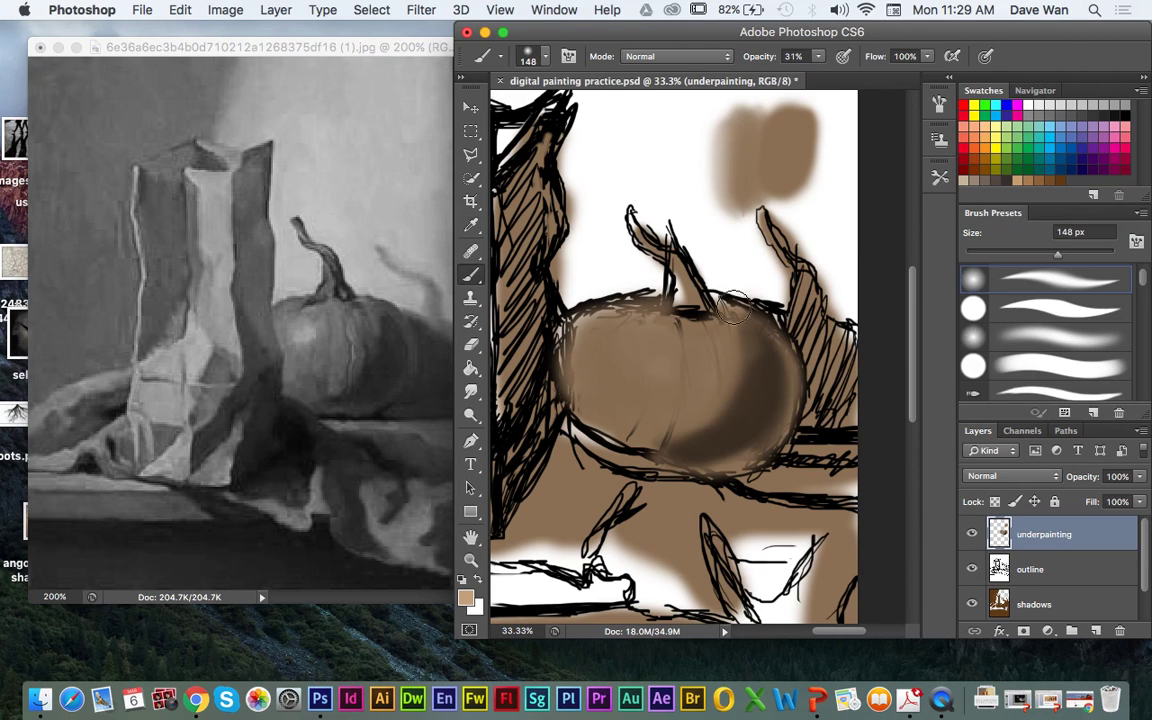
pyautogui.moveTo(673, 344)
pyautogui.mouseDown()
pyautogui.moveTo(705, 346)
pyautogui.moveTo(685, 348)
pyautogui.moveTo(673, 381)
pyautogui.moveTo(656, 336)
pyautogui.moveTo(633, 398)
pyautogui.moveTo(610, 346)
pyautogui.moveTo(599, 363)
pyautogui.moveTo(615, 391)
pyautogui.mouseUp()
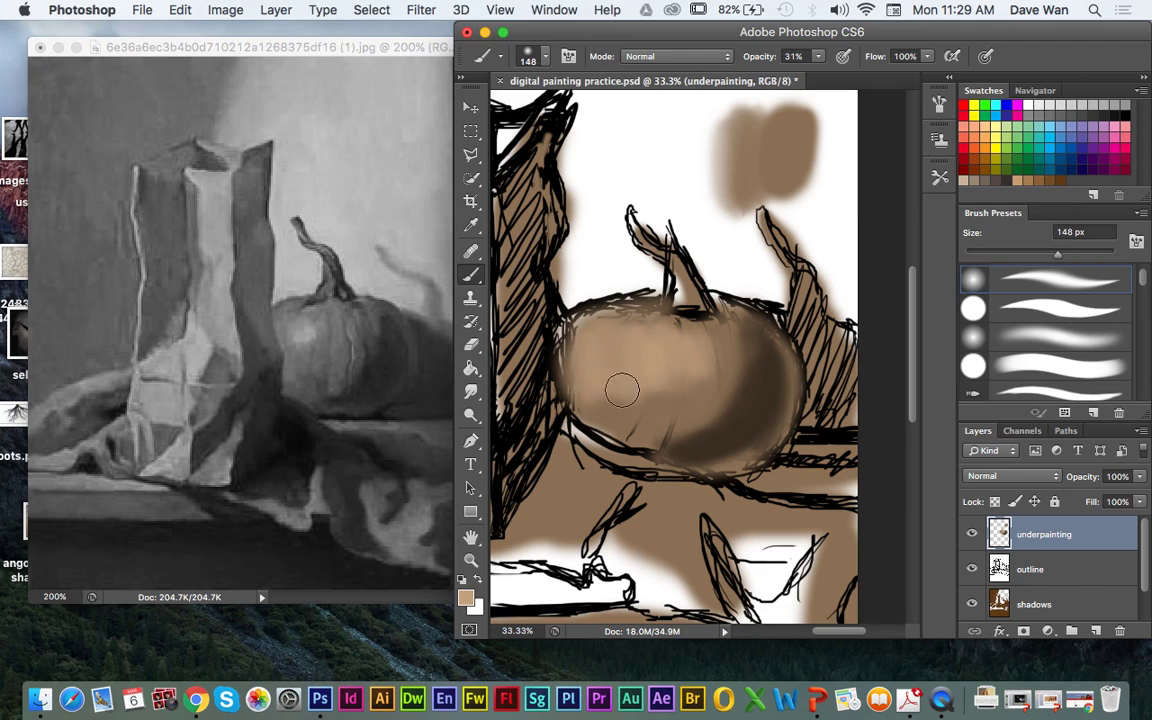
# - Switch to a pale beige and dab a soft oval highlight on the upper lit side of the pumpkin
pyautogui.keyDown('alt'); pyautogui.click(607, 244); pyautogui.keyUp('alt')
pyautogui.moveTo(617, 342); pyautogui.dragTo(640, 352)
pyautogui.keyDown('alt'); pyautogui.click(618, 394); pyautogui.keyUp('alt')
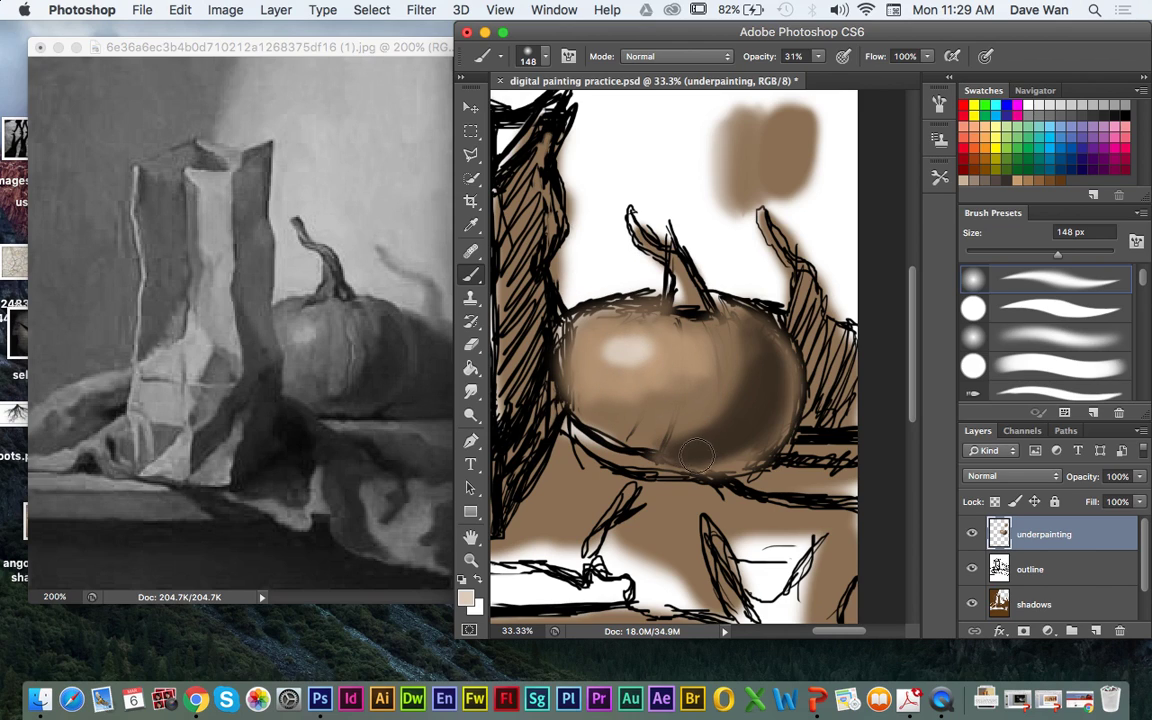
# - Sample the dark brown and extend the shadow across the pumpkin's lower half and shaded ribs
pyautogui.keyDown('alt'); pyautogui.click(682, 408); pyautogui.keyUp('alt')
pyautogui.moveTo(720, 387)
pyautogui.mouseDown()
pyautogui.moveTo(726, 428)
pyautogui.moveTo(721, 365)
pyautogui.moveTo(723, 428)
pyautogui.moveTo(681, 443)
pyautogui.moveTo(683, 381)
pyautogui.moveTo(682, 420)
pyautogui.moveTo(652, 445)
pyautogui.moveTo(723, 435)
pyautogui.moveTo(675, 444)
pyautogui.mouseUp()
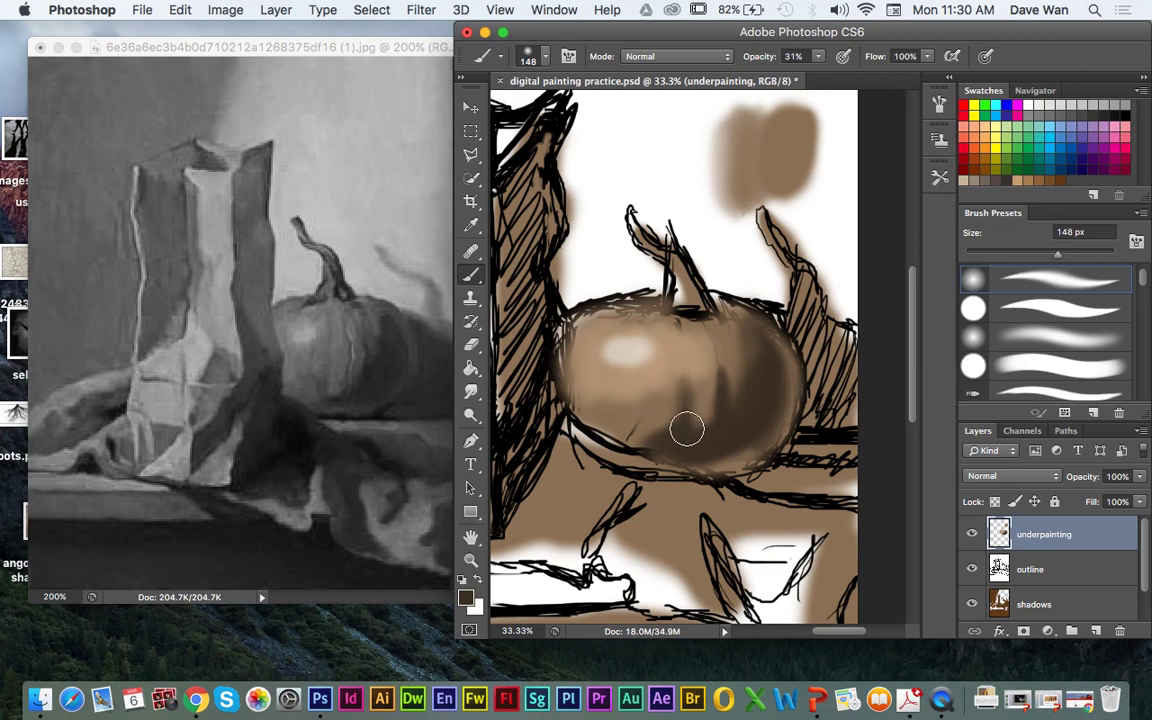
pyautogui.moveTo(724, 412)
pyautogui.mouseDown()
pyautogui.moveTo(737, 333)
pyautogui.moveTo(723, 314)
pyautogui.moveTo(751, 366)
pyautogui.mouseUp()
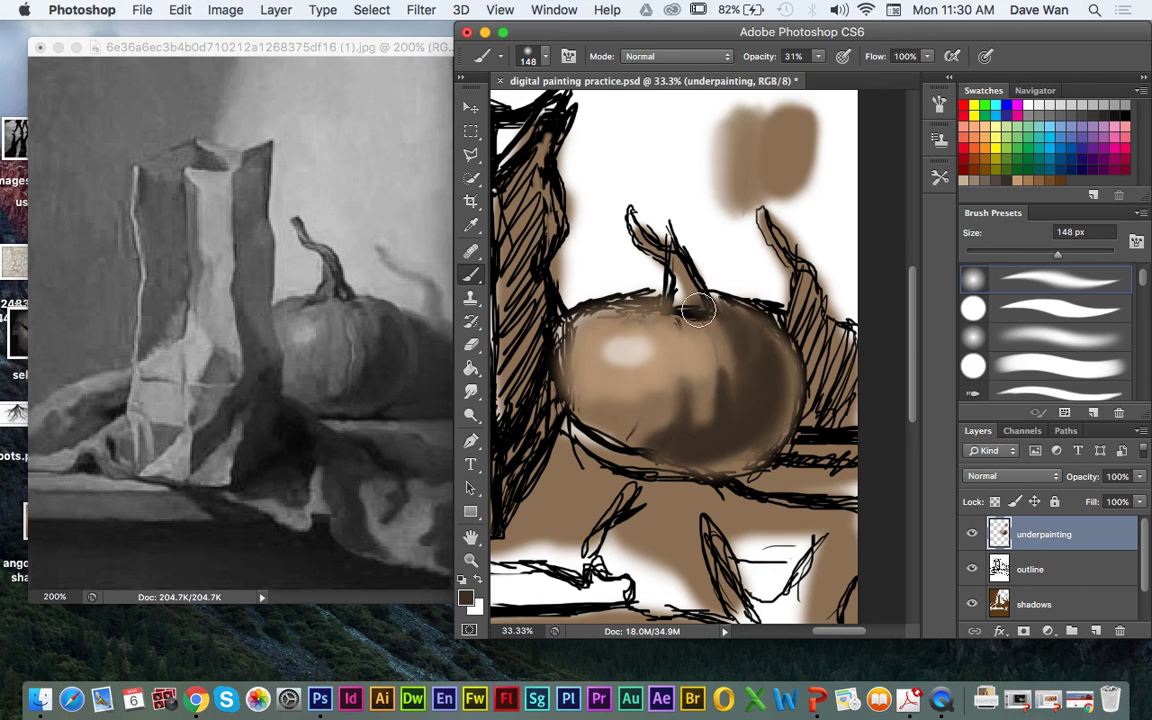
# - Paint the pumpkin stem dark brown and add a sampled mid brown along its lit side
pyautogui.moveTo(705, 306)
pyautogui.mouseDown()
pyautogui.moveTo(679, 260)
pyautogui.moveTo(700, 306)
pyautogui.moveTo(685, 266)
pyautogui.moveTo(640, 222)
pyautogui.moveTo(697, 296)
pyautogui.mouseUp()
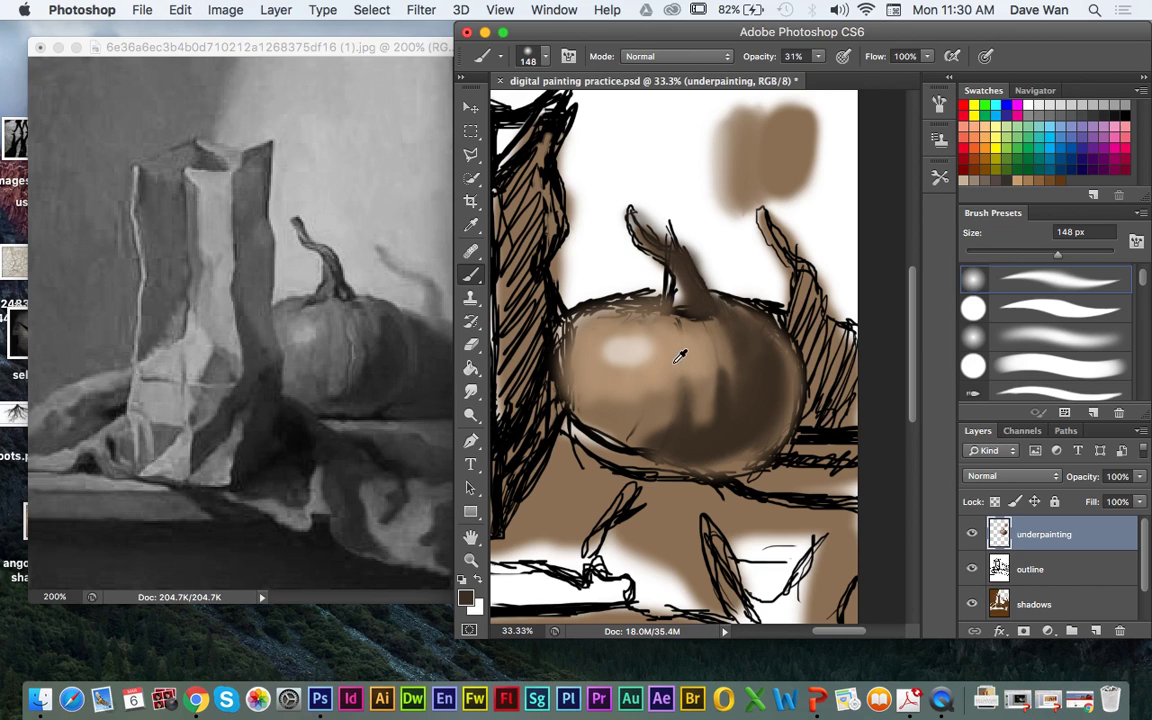
pyautogui.keyDown('alt'); pyautogui.click(680, 318); pyautogui.keyUp('alt')
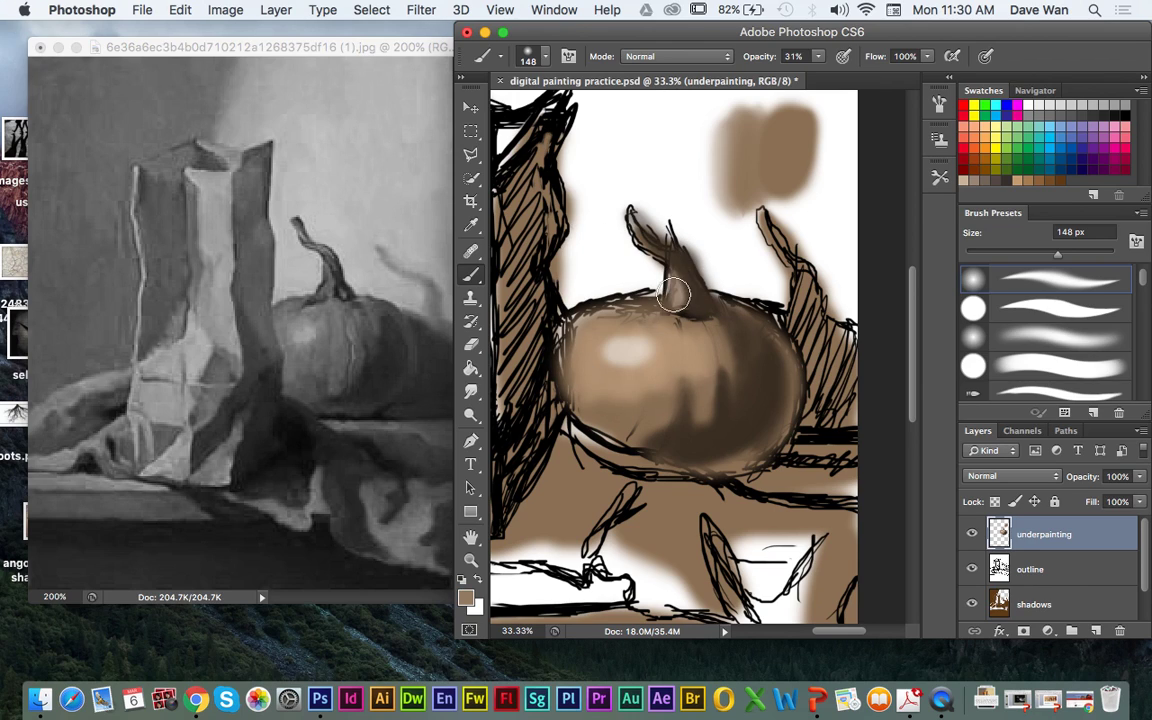
pyautogui.moveTo(691, 315)
pyautogui.mouseDown()
pyautogui.moveTo(644, 230)
pyautogui.moveTo(676, 301)
pyautogui.mouseUp()
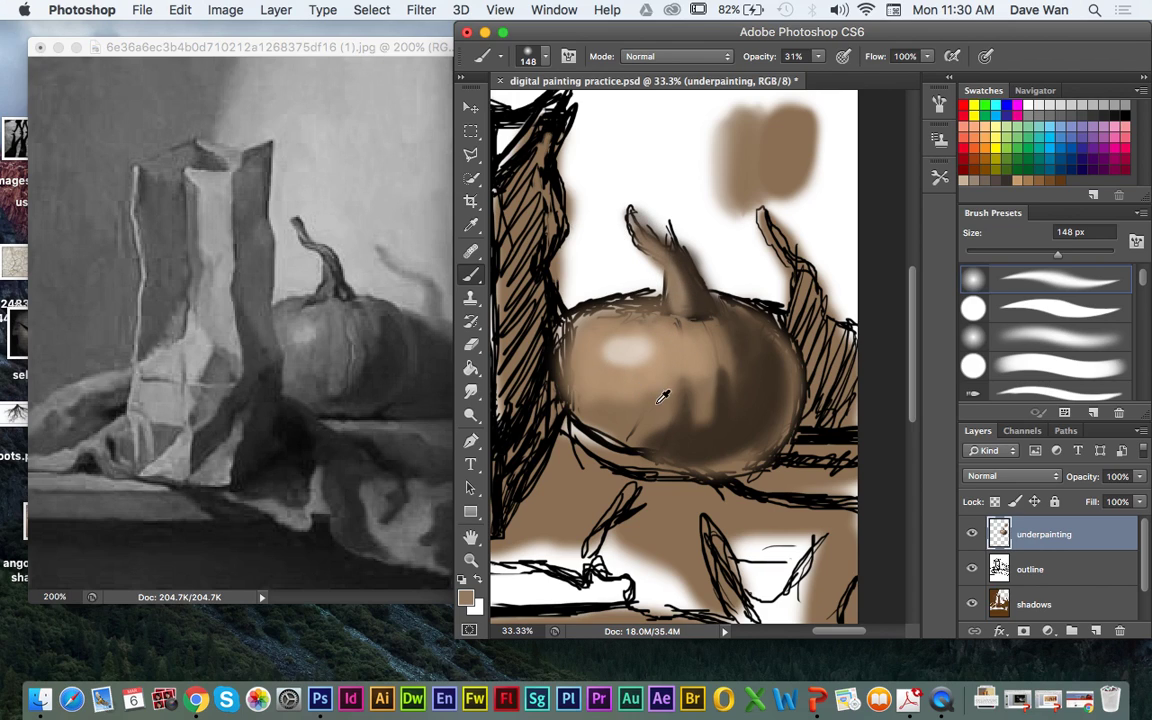
# - Paint dark brown rib grooves running down from the stem across the middle of the pumpkin
pyautogui.moveTo(674, 371)
pyautogui.mouseDown()
pyautogui.moveTo(688, 339)
pyautogui.moveTo(715, 349)
pyautogui.moveTo(709, 328)
pyautogui.moveTo(721, 369)
pyautogui.moveTo(712, 339)
pyautogui.moveTo(725, 374)
pyautogui.mouseUp()
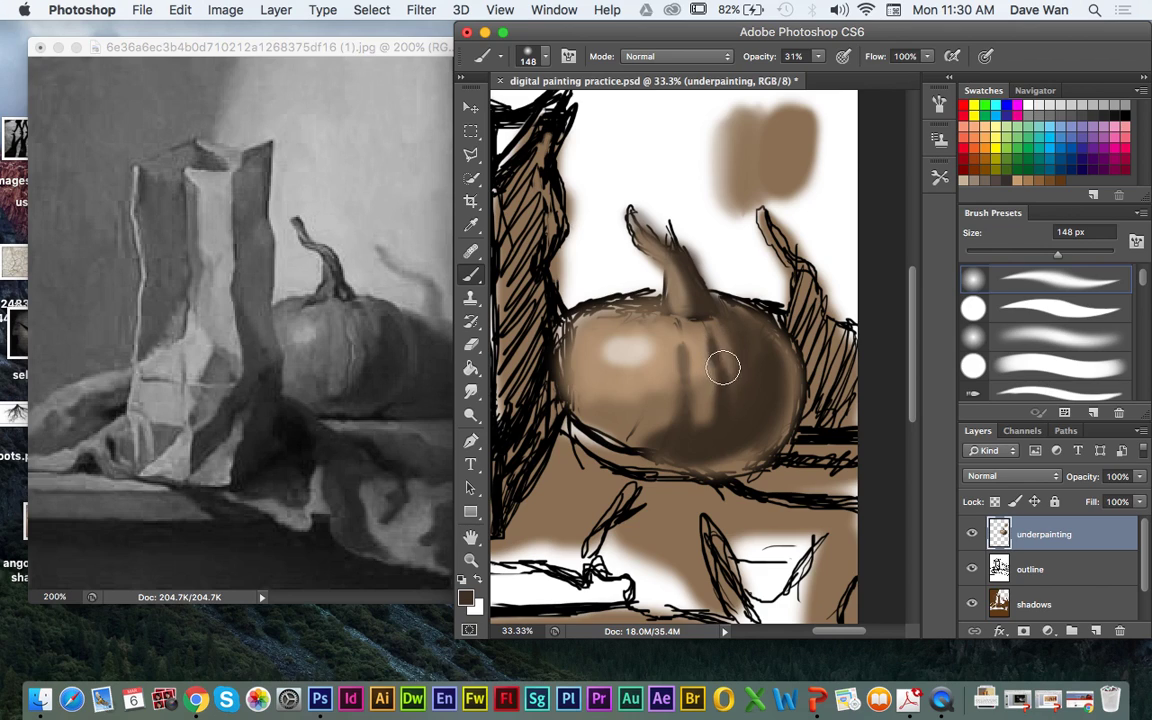
pyautogui.moveTo(709, 330)
pyautogui.mouseDown()
pyautogui.moveTo(728, 375)
pyautogui.moveTo(716, 427)
pyautogui.mouseUp()
pyautogui.moveTo(688, 357)
pyautogui.mouseDown()
pyautogui.moveTo(680, 411)
pyautogui.moveTo(680, 335)
pyautogui.moveTo(686, 433)
pyautogui.moveTo(647, 447)
pyautogui.moveTo(678, 445)
pyautogui.moveTo(694, 427)
pyautogui.moveTo(731, 453)
pyautogui.moveTo(707, 424)
pyautogui.mouseUp()
# - Sample canvas tones to soften the highlight and shade the outer edge of the pumpkin's lit side
pyautogui.keyDown('alt'); pyautogui.click(641, 340); pyautogui.keyUp('alt')
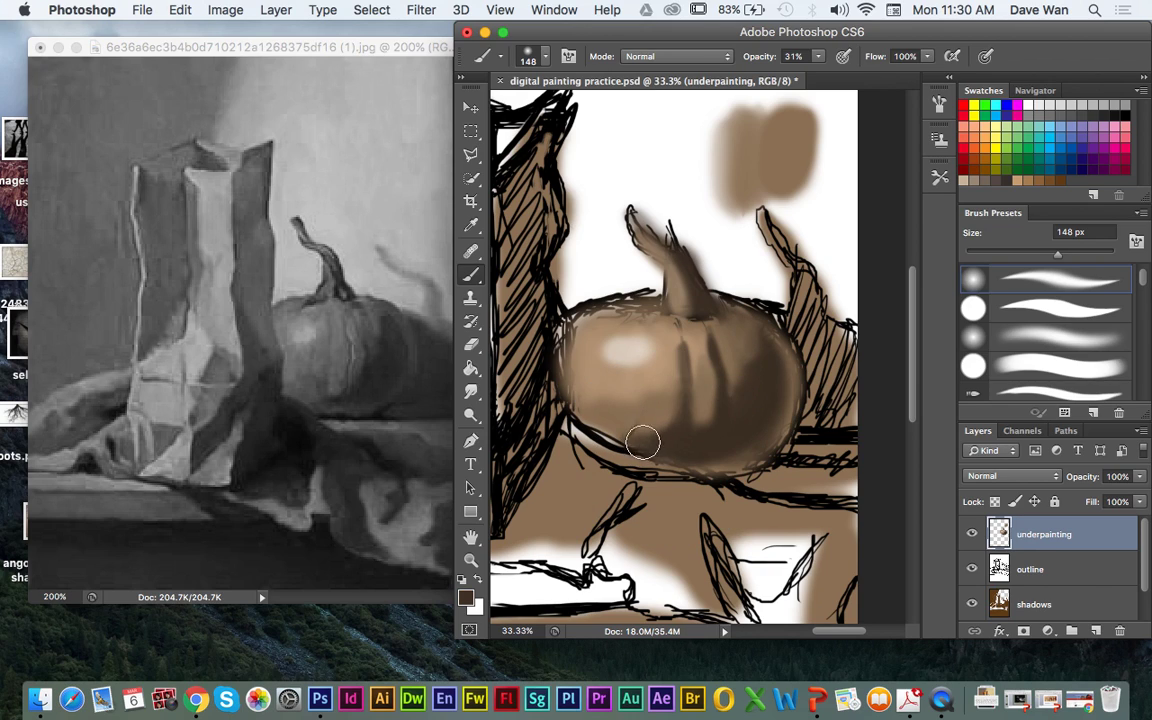
pyautogui.keyDown('alt'); pyautogui.click(589, 385); pyautogui.keyUp('alt')
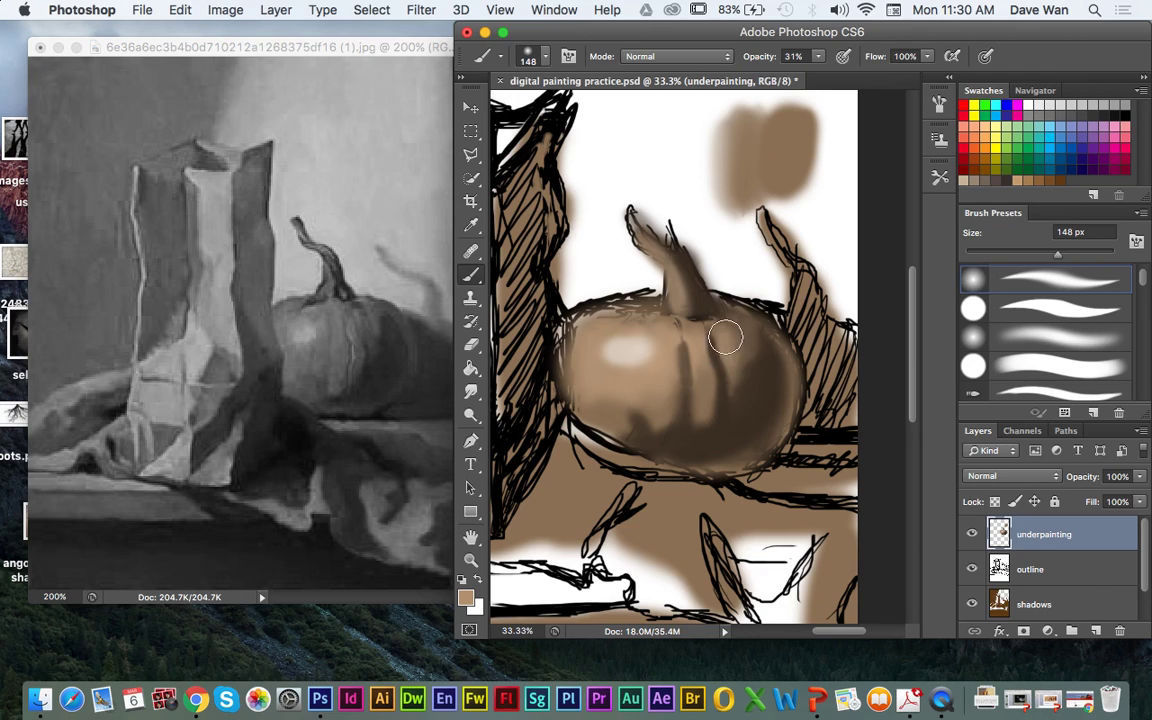
pyautogui.moveTo(647, 358)
pyautogui.mouseDown()
pyautogui.moveTo(632, 346)
pyautogui.moveTo(614, 366)
pyautogui.mouseUp()
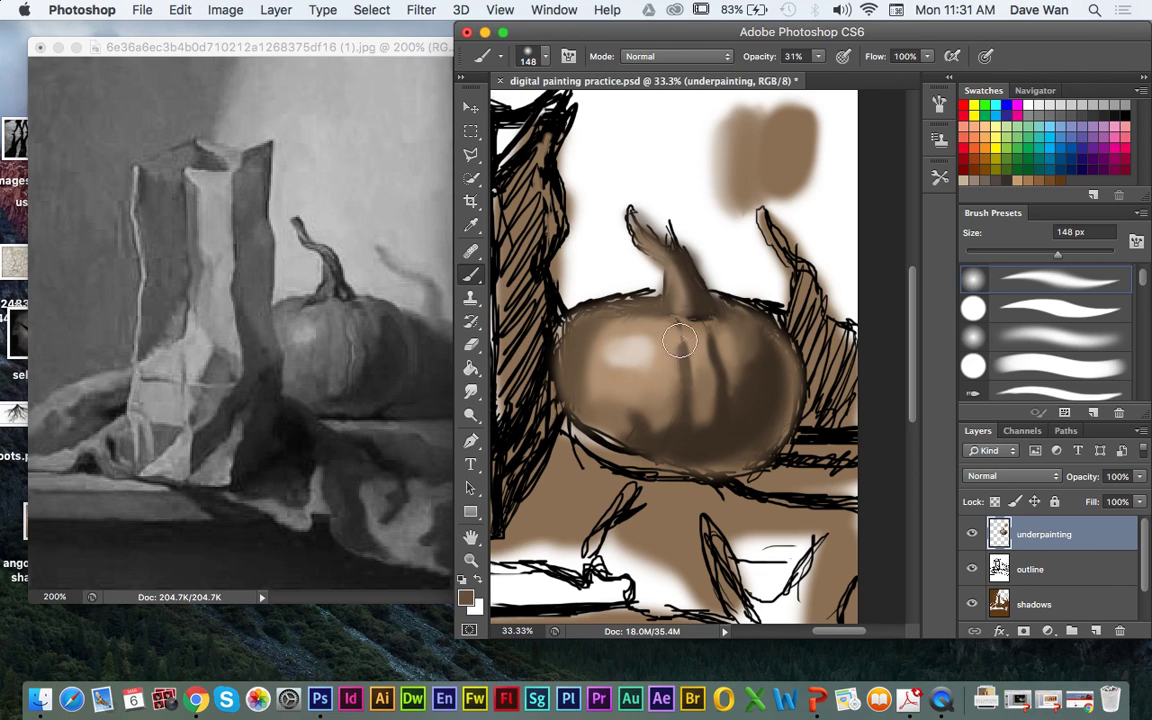
# - Switch to a hard round brush preset and reduce its size to 90 px
pyautogui.click(542, 66)
pyautogui.click(578, 192)
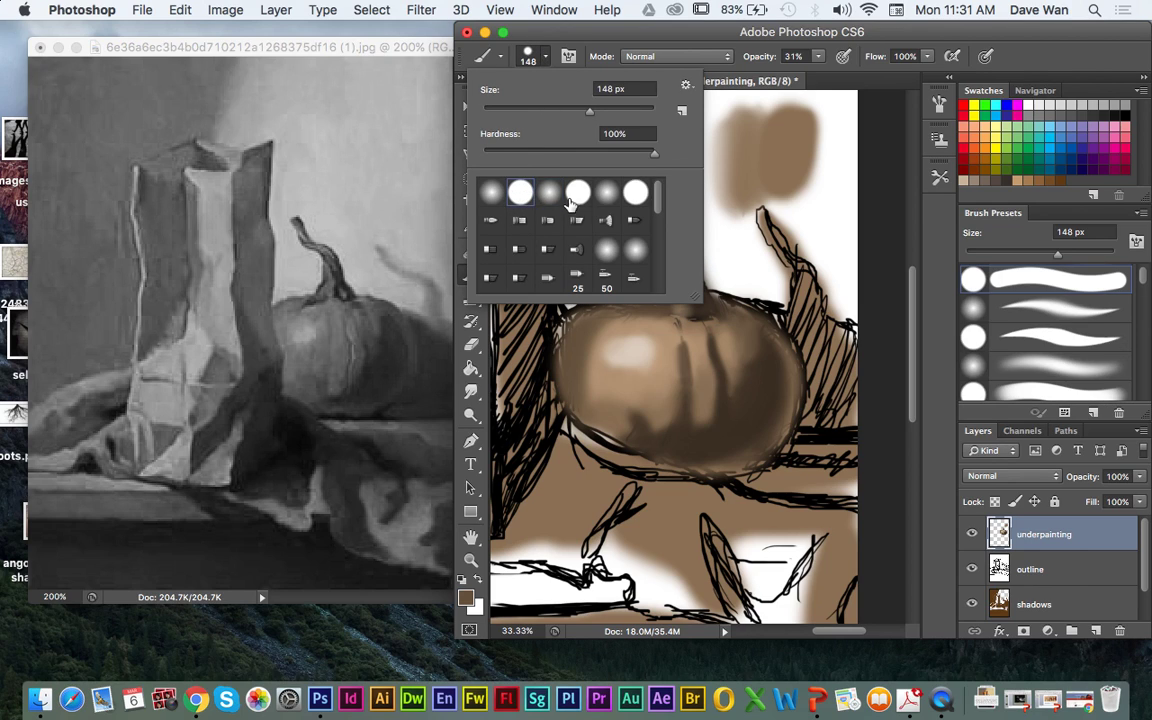
pyautogui.moveTo(572, 35); pyautogui.dragTo(571, 37)
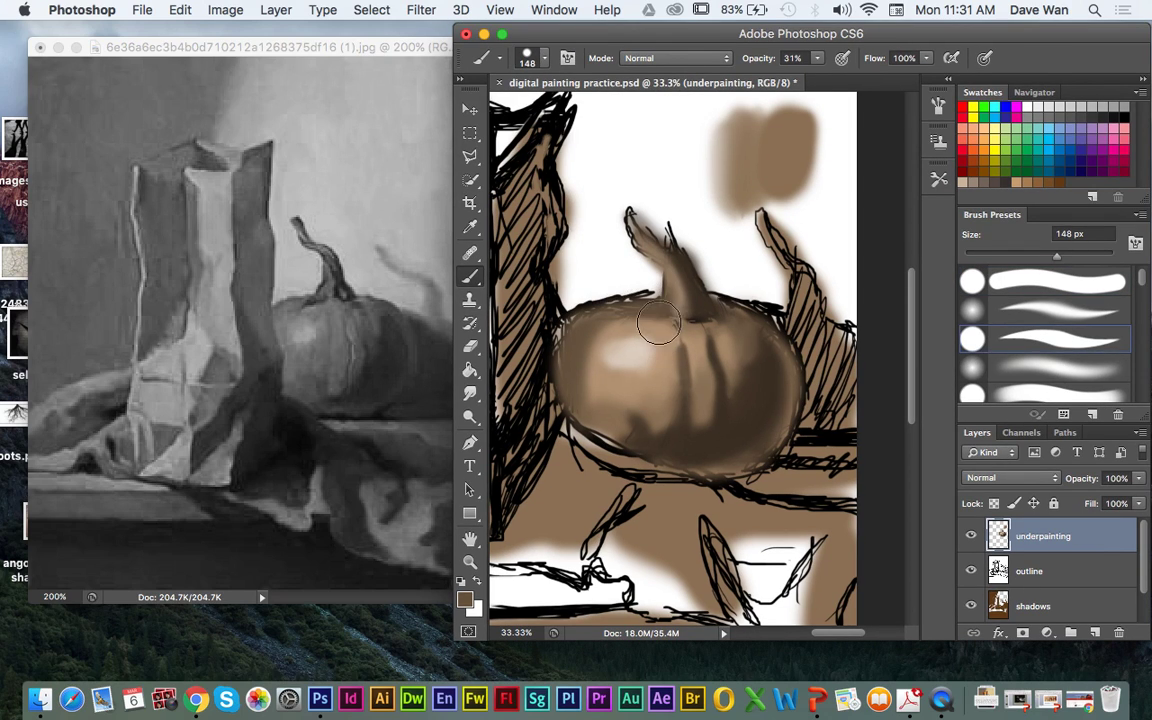
pyautogui.press('[')
pyautogui.press('[')
pyautogui.press('[')
# - Sample light and dark browns from the pumpkin and define the ribs on its shaded side with the hard brush
pyautogui.keyDown('alt'); pyautogui.click(698, 352); pyautogui.keyUp('alt')
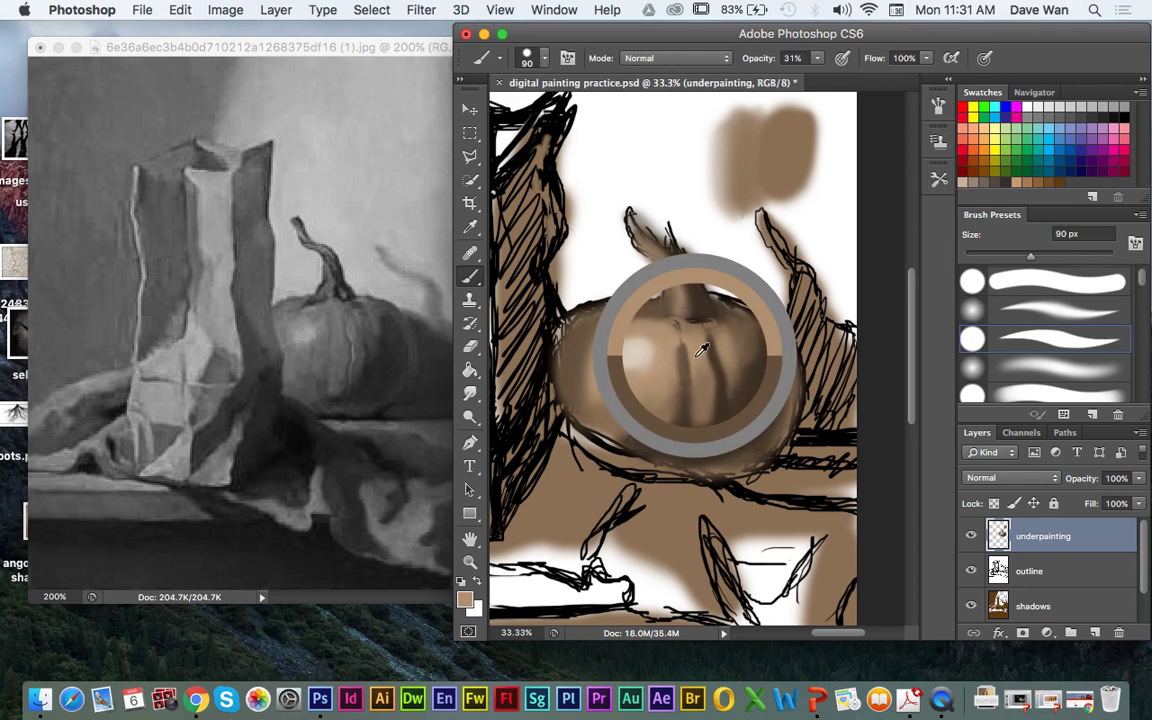
pyautogui.keyDown('alt'); pyautogui.click(728, 411); pyautogui.keyUp('alt')
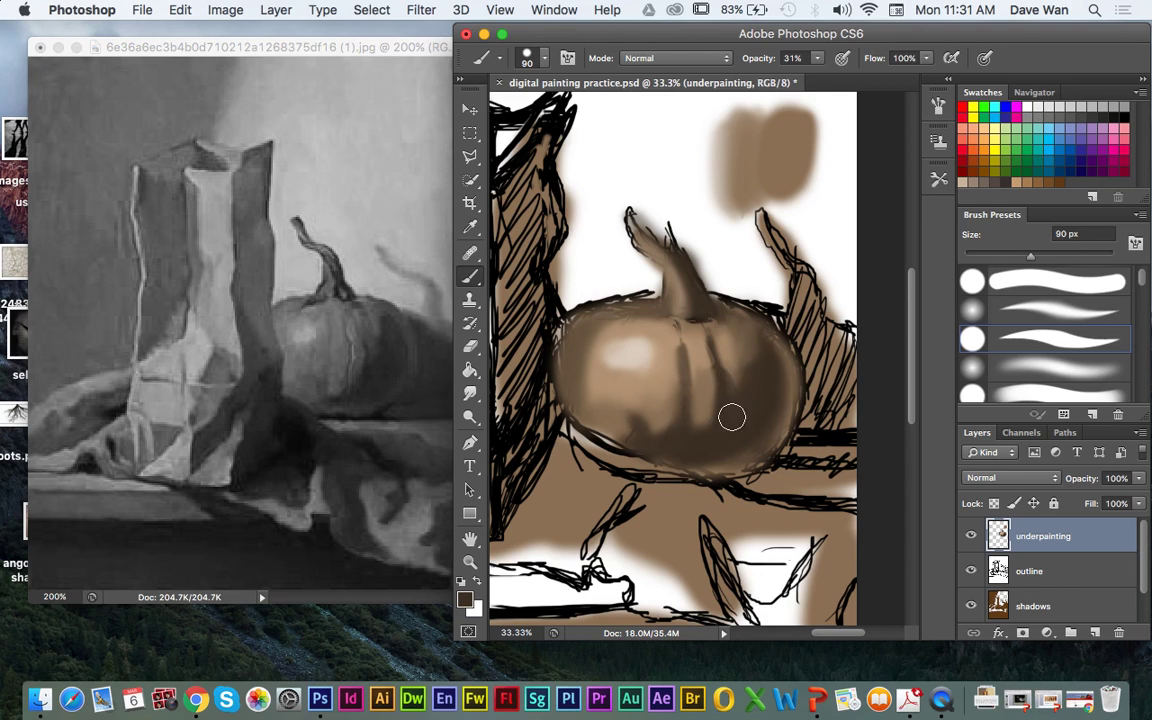
pyautogui.keyDown('alt'); pyautogui.click(734, 372); pyautogui.keyUp('alt')
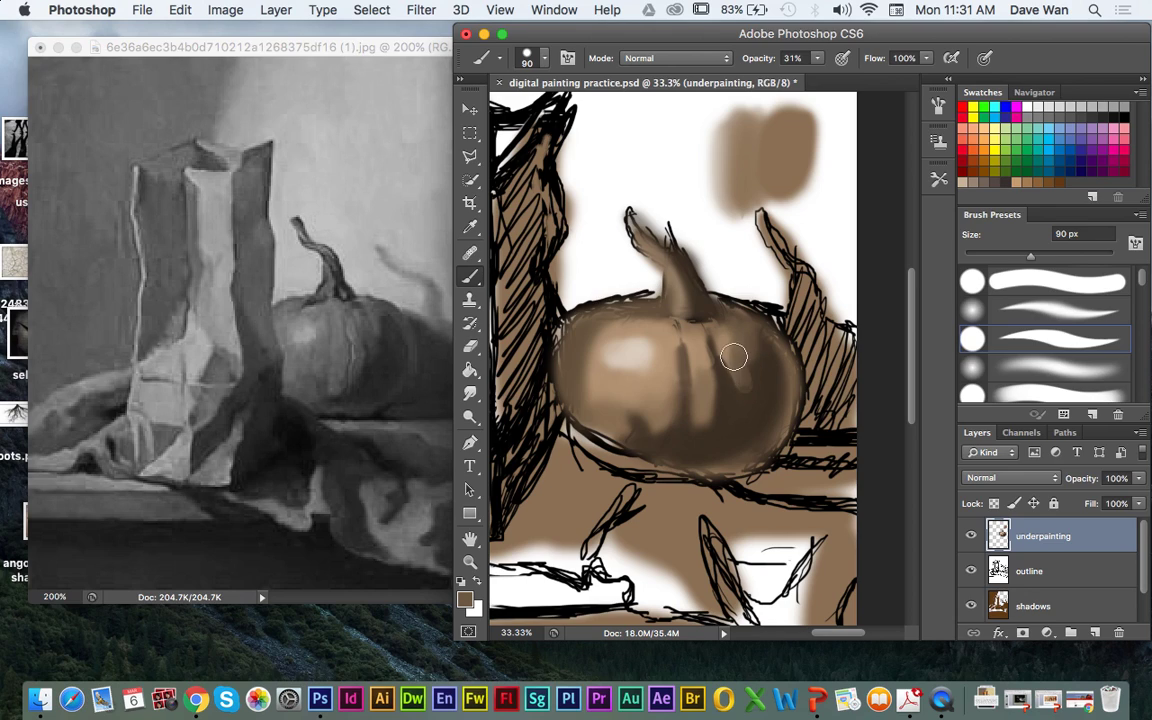
pyautogui.keyDown('alt'); pyautogui.click(740, 357); pyautogui.keyUp('alt')
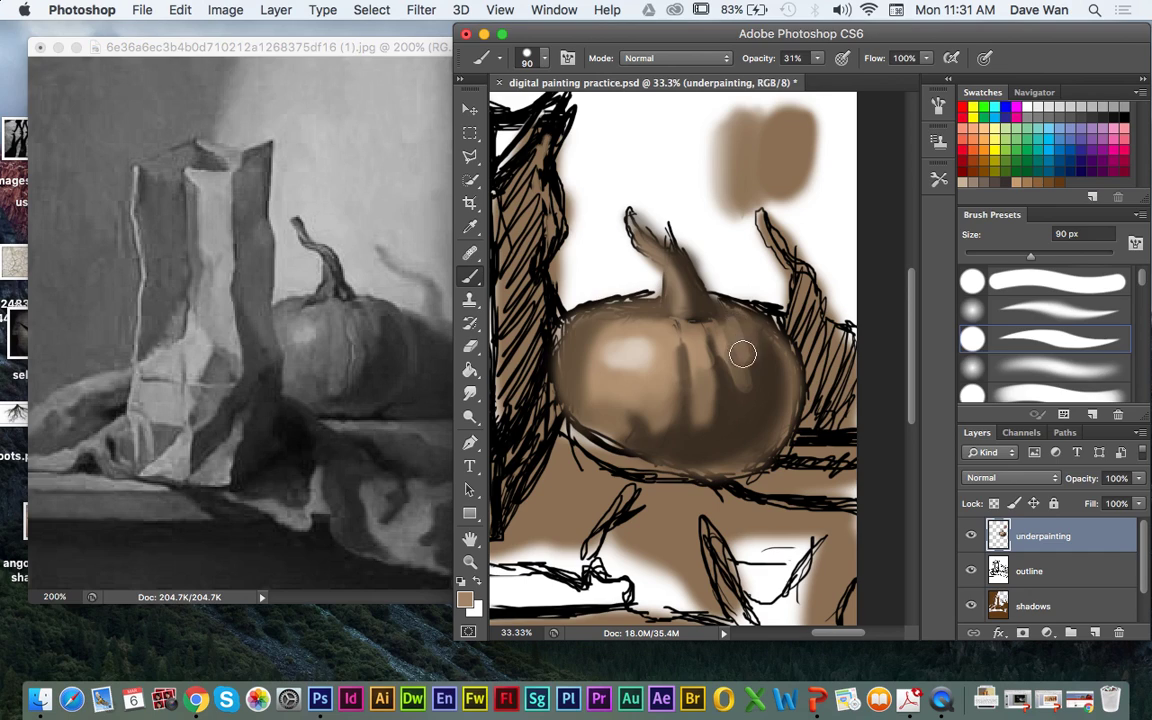
# - Sample the dark brown and paint the pumpkin's shaded edge and the hatched cast shadow behind and below it
pyautogui.keyDown('alt'); pyautogui.click(762, 374); pyautogui.keyUp('alt')
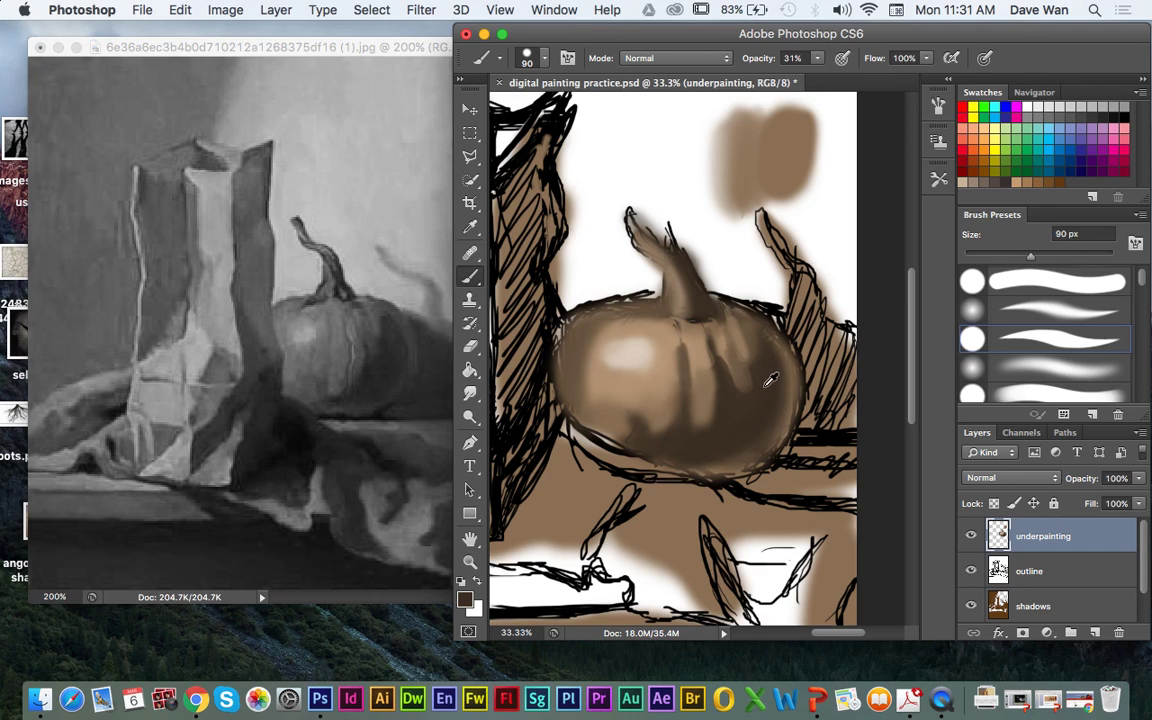
pyautogui.moveTo(765, 381); pyautogui.dragTo(767, 341)
pyautogui.moveTo(815, 369)
pyautogui.mouseDown()
pyautogui.moveTo(820, 414)
pyautogui.moveTo(814, 361)
pyautogui.moveTo(773, 306)
pyautogui.moveTo(805, 313)
pyautogui.moveTo(799, 326)
pyautogui.moveTo(802, 316)
pyautogui.moveTo(859, 398)
pyautogui.moveTo(844, 400)
pyautogui.moveTo(826, 376)
pyautogui.moveTo(830, 420)
pyautogui.moveTo(854, 420)
pyautogui.moveTo(820, 430)
pyautogui.moveTo(831, 402)
pyautogui.moveTo(820, 392)
pyautogui.moveTo(800, 455)
pyautogui.moveTo(819, 426)
pyautogui.moveTo(799, 425)
pyautogui.moveTo(775, 471)
pyautogui.moveTo(834, 439)
pyautogui.moveTo(812, 470)
pyautogui.moveTo(744, 480)
pyautogui.moveTo(804, 475)
pyautogui.moveTo(699, 476)
pyautogui.moveTo(719, 483)
pyautogui.moveTo(737, 523)
pyautogui.mouseUp()
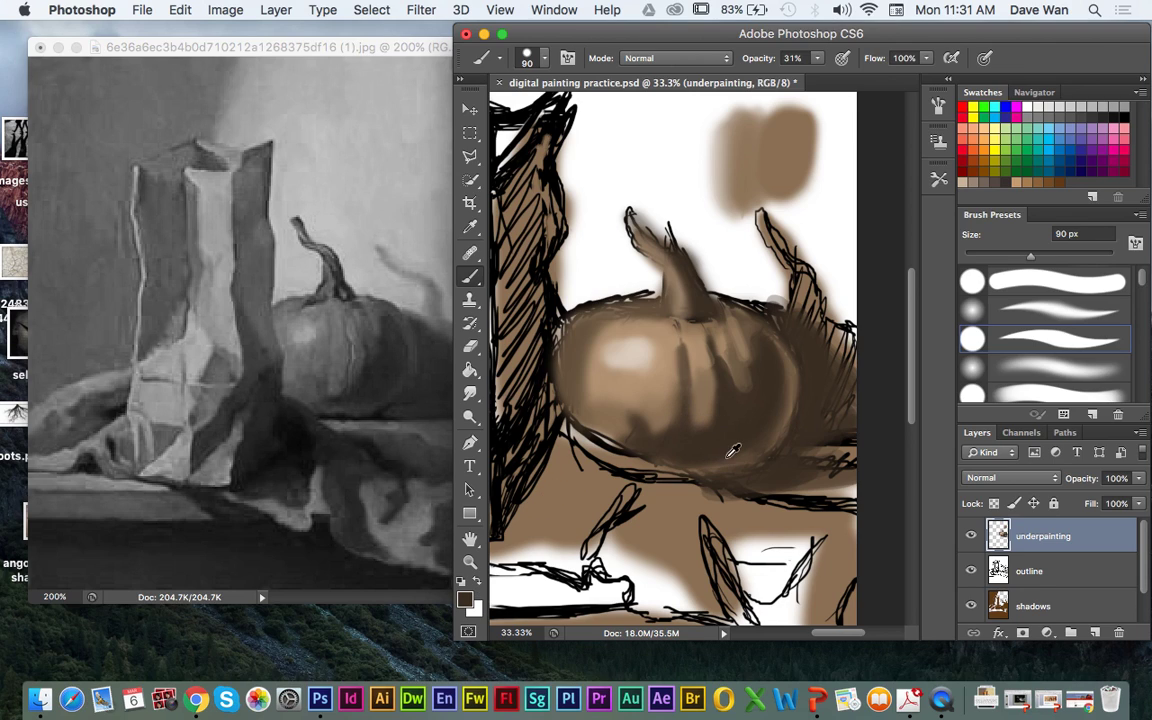
# - Choose a near-black brown and paint the cast shadow on the table beneath the pumpkin
pyautogui.click(465, 600)
pyautogui.moveTo(740, 402); pyautogui.dragTo(755, 408)
pyautogui.press('Return')
pyautogui.press('b')
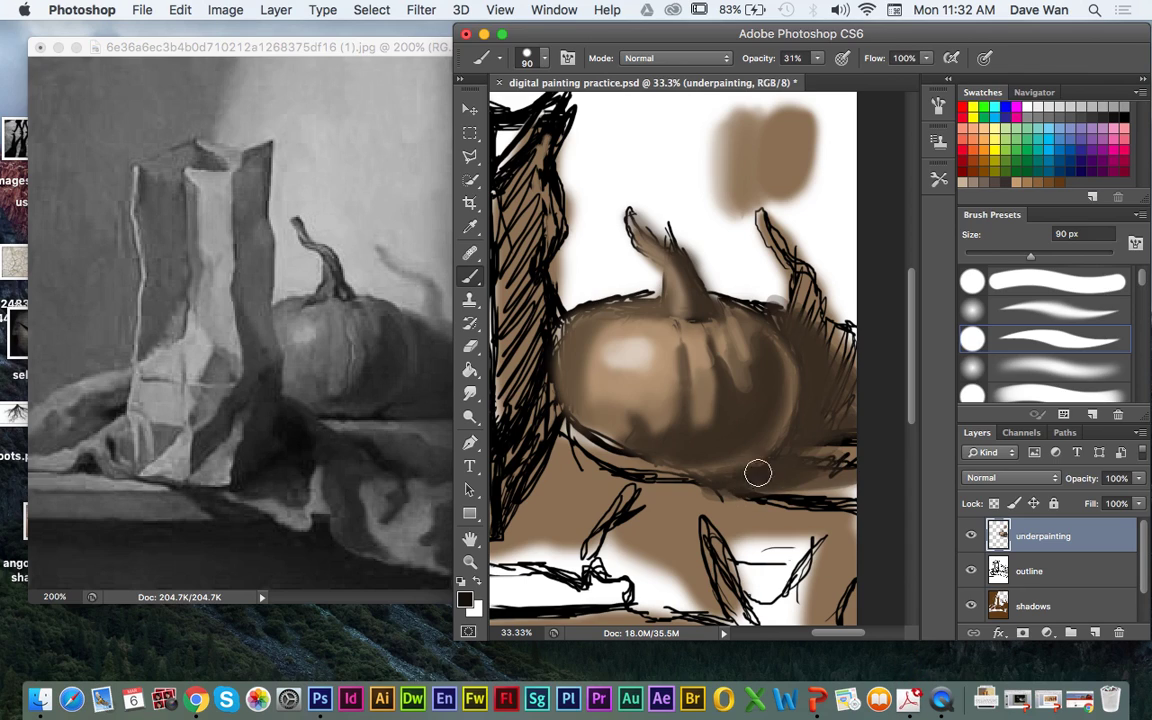
pyautogui.moveTo(744, 476)
pyautogui.mouseDown()
pyautogui.moveTo(834, 472)
pyautogui.moveTo(723, 479)
pyautogui.moveTo(754, 471)
pyautogui.moveTo(659, 466)
pyautogui.moveTo(756, 469)
pyautogui.mouseUp()
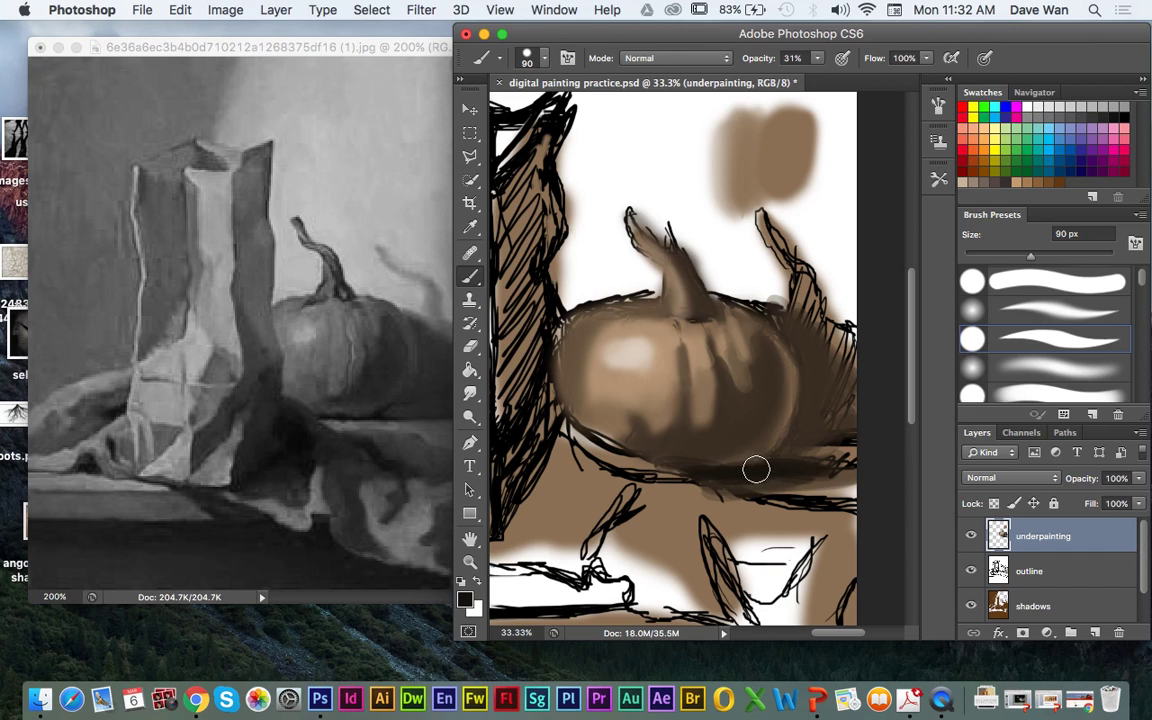
# - Sample browns from the pumpkin and rework the shaded ribs and lower shadow area
pyautogui.keyDown('alt'); pyautogui.click(742, 381); pyautogui.keyUp('alt')
pyautogui.moveTo(745, 414)
pyautogui.mouseDown()
pyautogui.moveTo(733, 378)
pyautogui.moveTo(730, 411)
pyautogui.moveTo(729, 370)
pyautogui.mouseUp()
pyautogui.keyDown('alt'); pyautogui.click(704, 402); pyautogui.keyUp('alt')
pyautogui.keyDown('alt'); pyautogui.click(706, 446); pyautogui.keyUp('alt')
pyautogui.moveTo(710, 415); pyautogui.dragTo(696, 433)
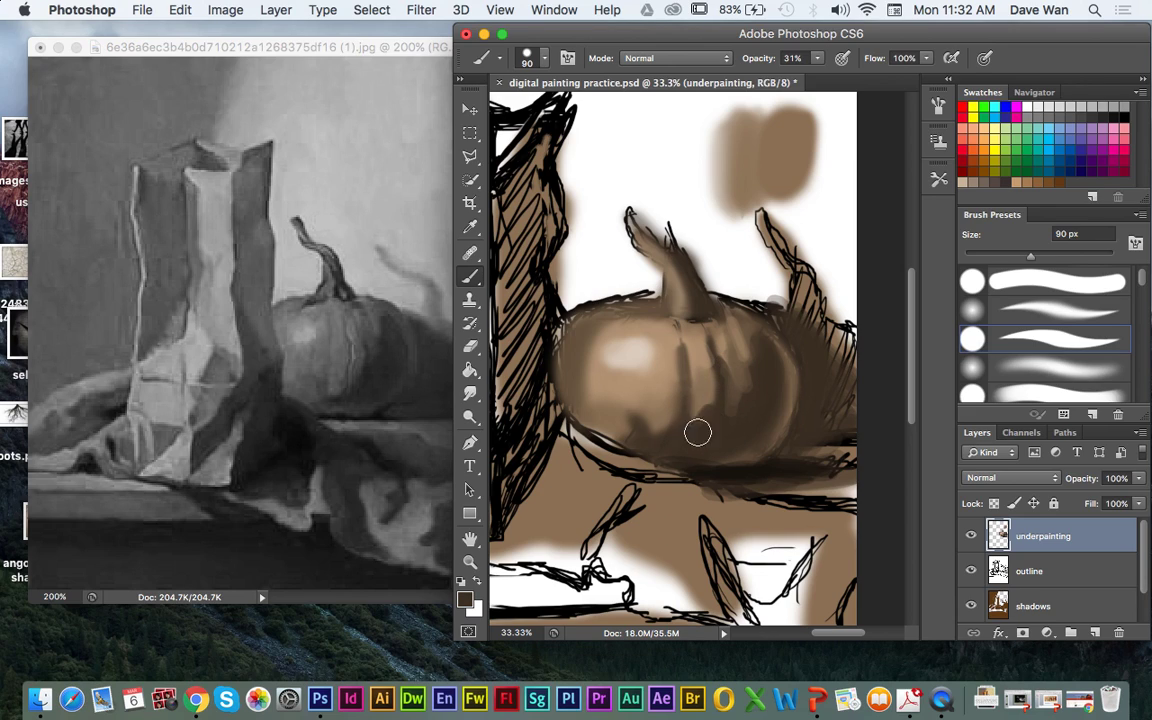
# - Refine the rib below the stem with a sampled brown and darken the pumpkin's bottom edge with the near-black
pyautogui.keyDown('alt'); pyautogui.click(707, 371); pyautogui.keyUp('alt')
pyautogui.moveTo(707, 345); pyautogui.dragTo(713, 369)
pyautogui.keyDown('alt'); pyautogui.click(718, 438); pyautogui.keyUp('alt')
pyautogui.keyDown('alt'); pyautogui.click(741, 470); pyautogui.keyUp('alt')
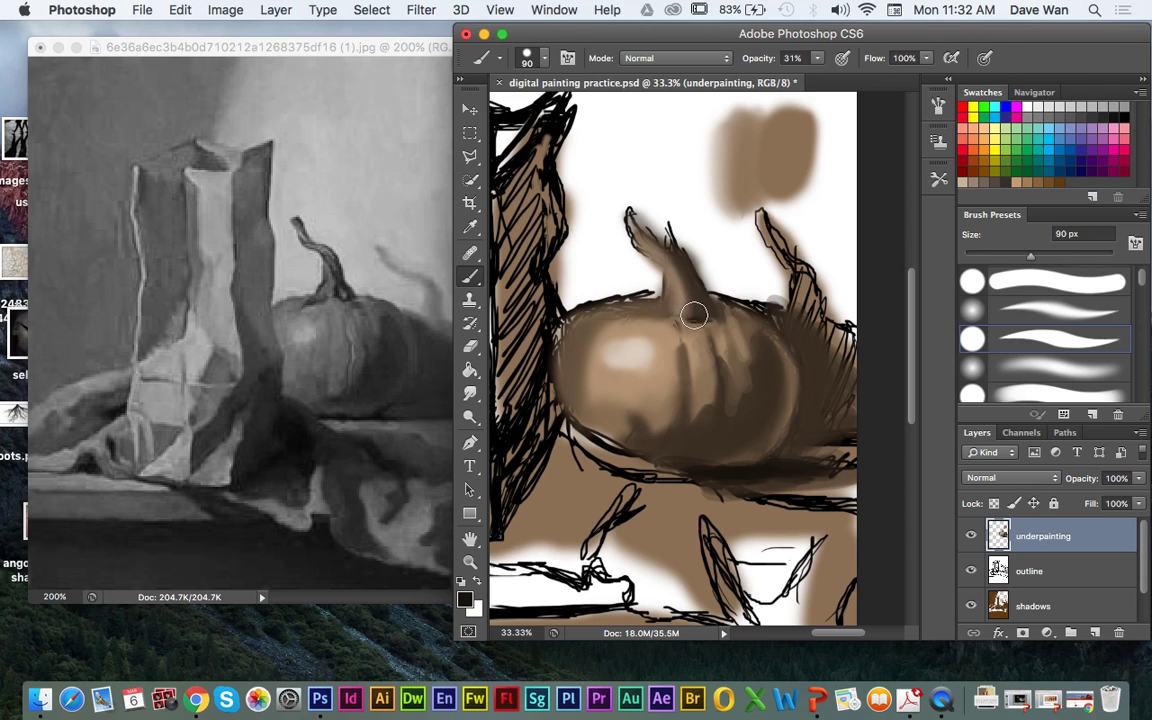